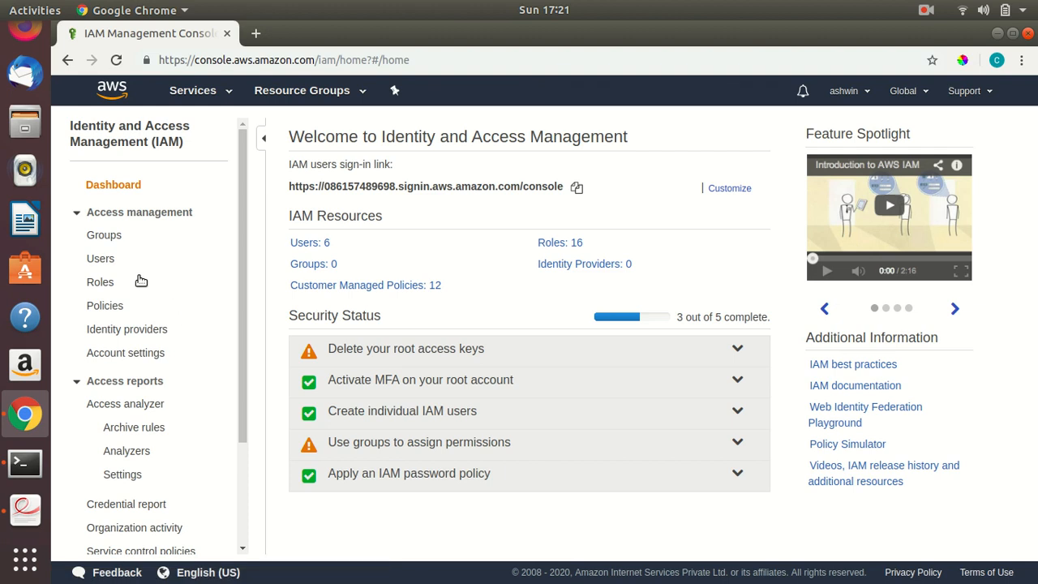
Start adding an IAM user named userDemo5 with AWS Management Console access
{"action": "left_click", "coordinate": [96, 257]}
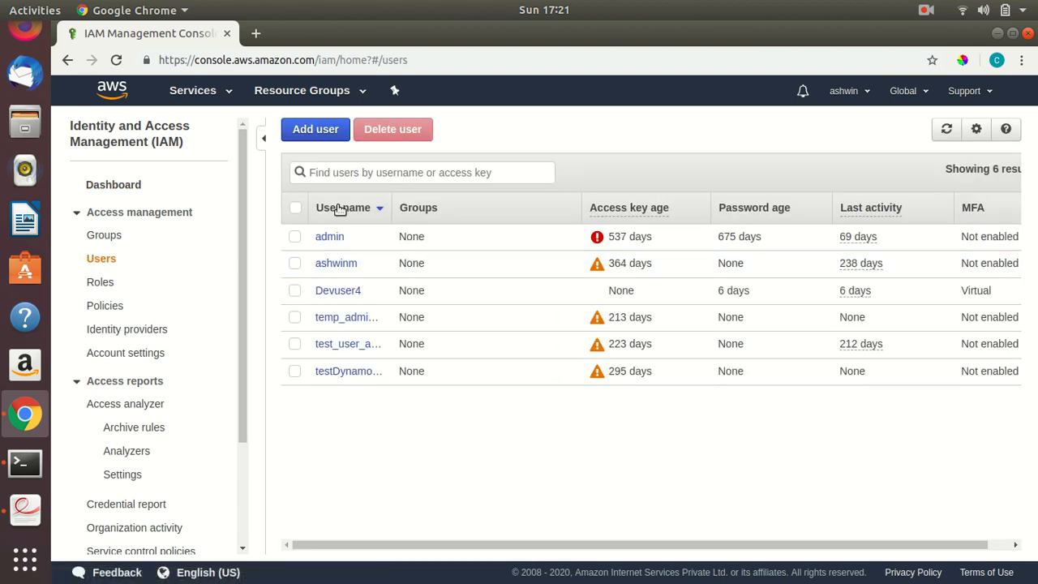
{"action": "left_click", "coordinate": [321, 137]}
{"action": "left_click", "coordinate": [403, 245]}
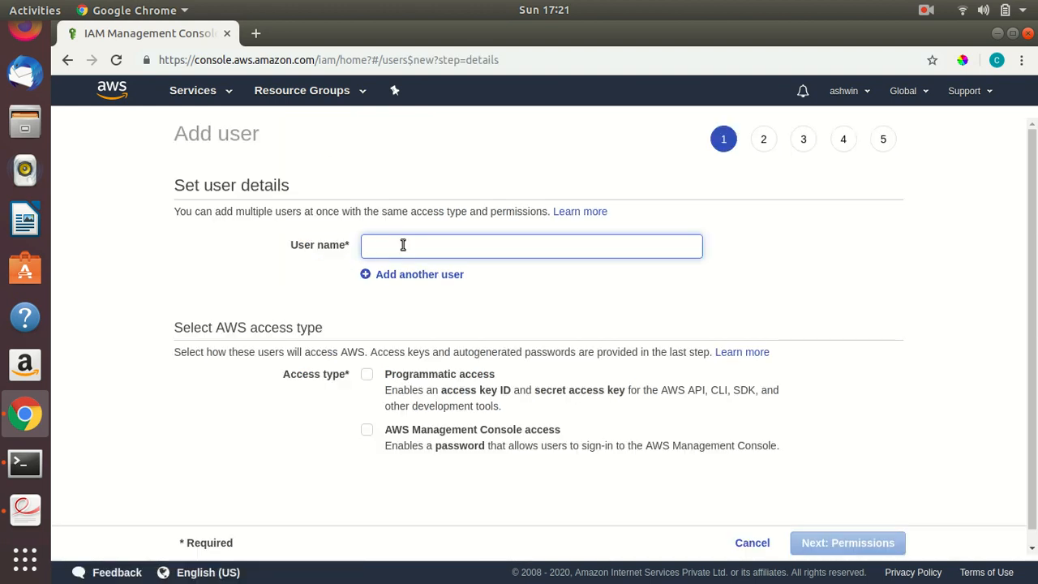
{"action": "type", "text": "userDemo5"}
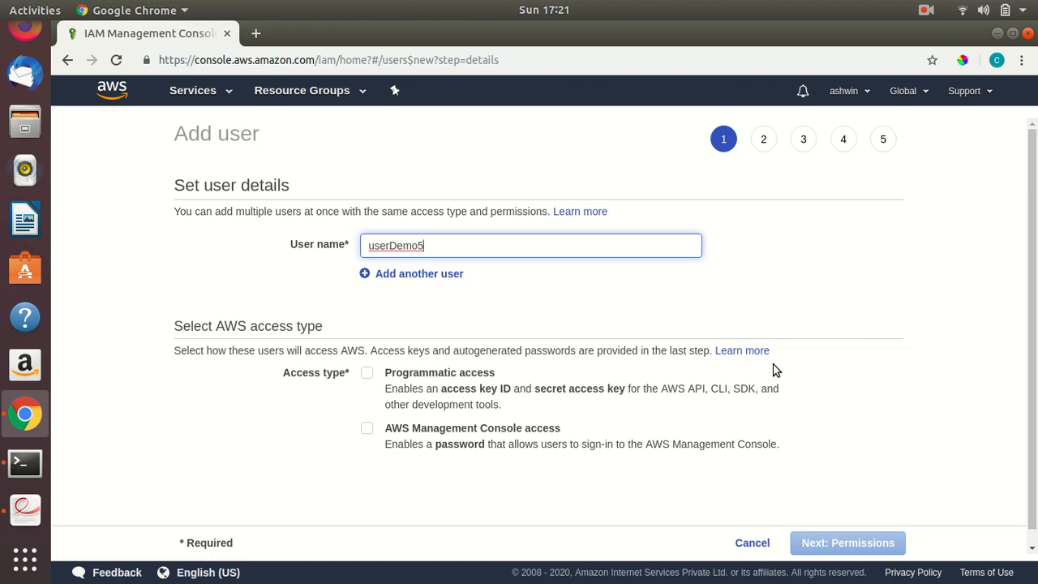
{"action": "scroll", "coordinate": [1033, 297], "scroll_direction": "down", "scroll_amount": 1}
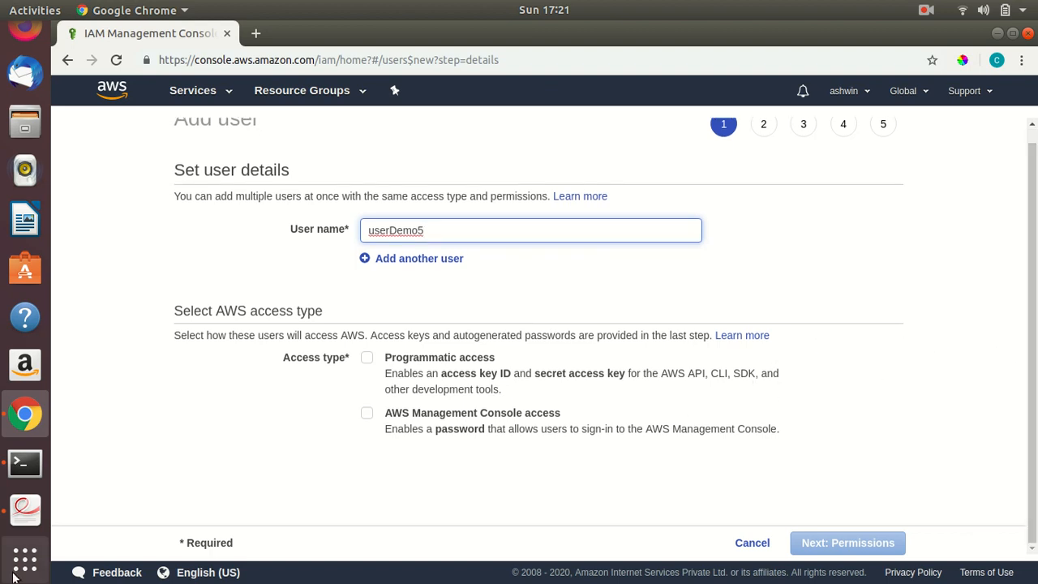
{"action": "left_click", "coordinate": [367, 415]}
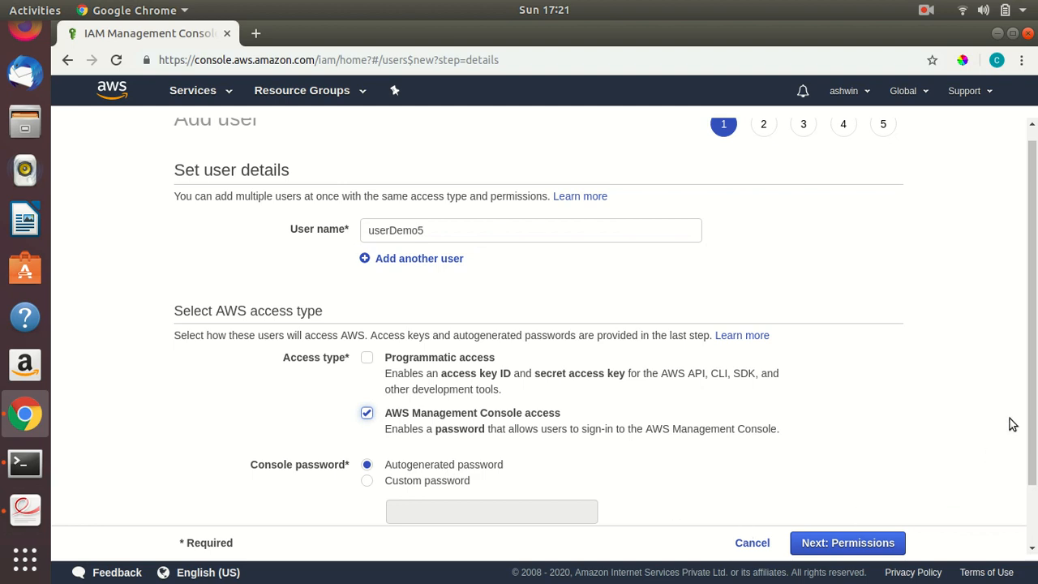
Choose a custom console password for the new user and enter the password
{"action": "scroll", "coordinate": [1034, 339], "scroll_direction": "down", "scroll_amount": 2}
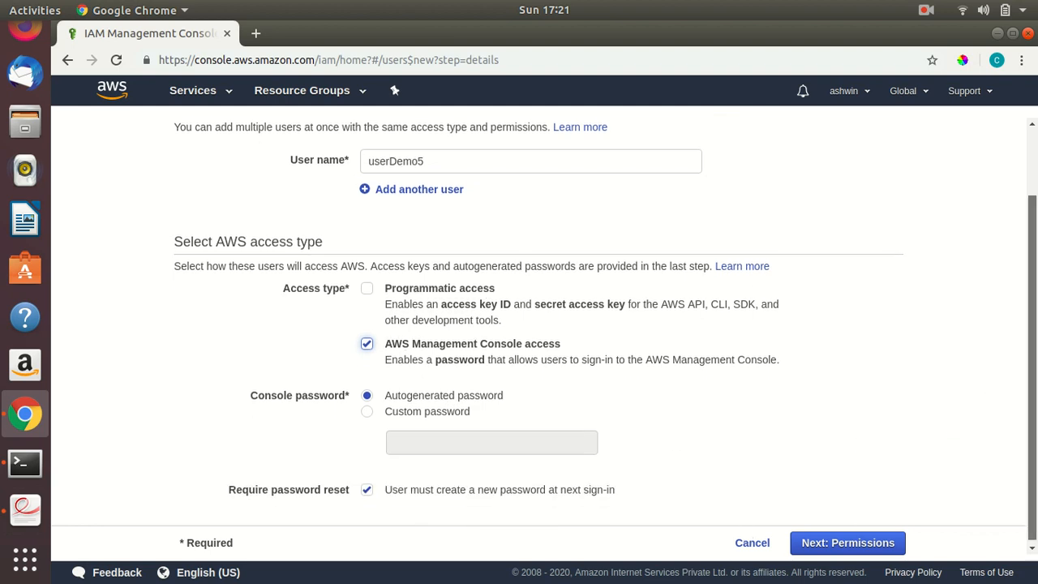
{"action": "left_click", "coordinate": [369, 414]}
{"action": "left_click", "coordinate": [427, 452]}
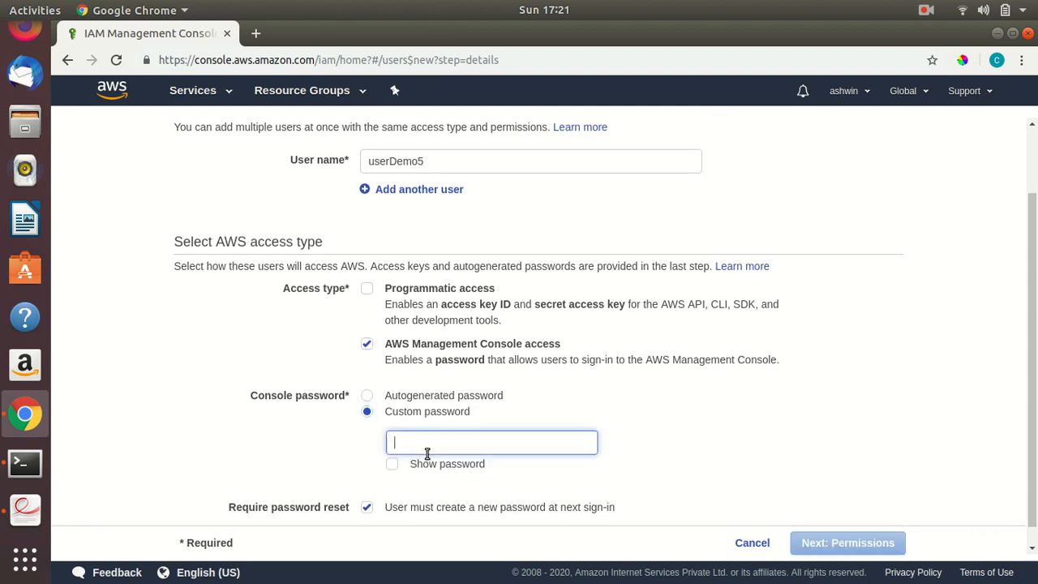
{"action": "type", "text": "••"}
{"action": "scroll", "coordinate": [1035, 428], "scroll_direction": "down", "scroll_amount": 1}
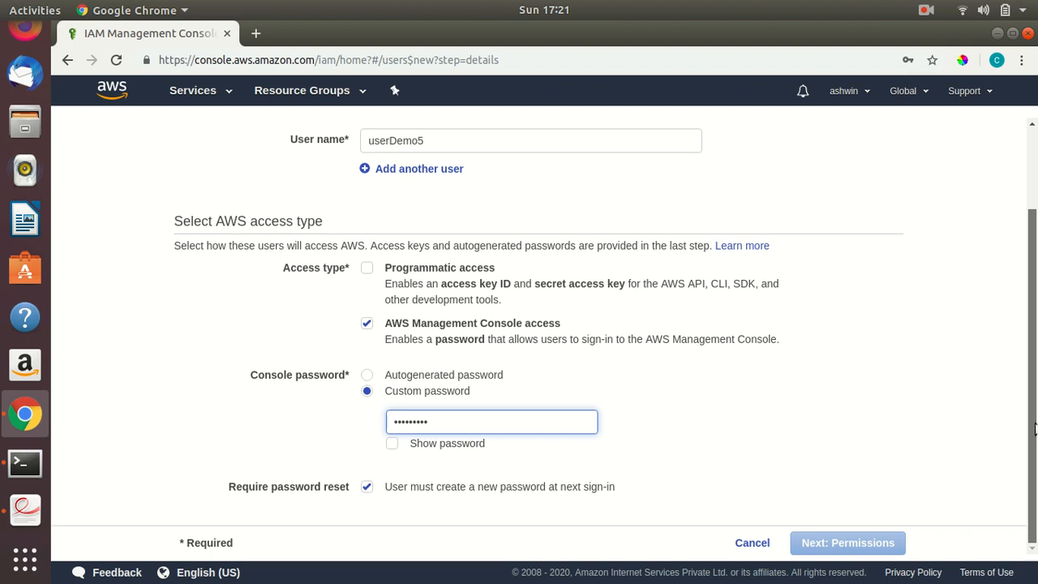
{"action": "left_click", "coordinate": [367, 486]}
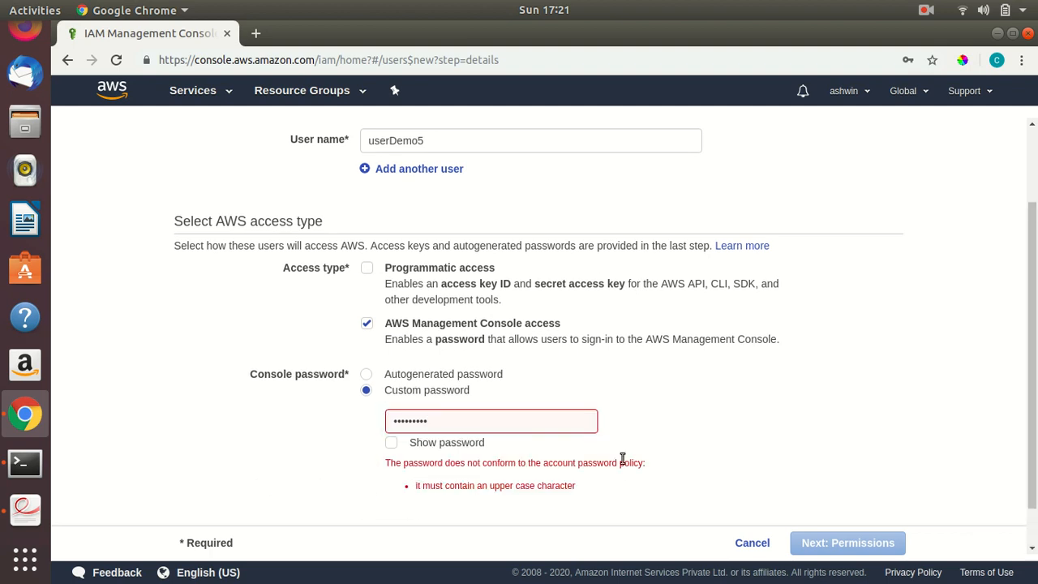
Replace the custom password with one containing an uppercase character, and remove the required password reset before continuing to permissions
{"action": "scroll", "coordinate": [1034, 333], "scroll_direction": "down", "scroll_amount": 1}
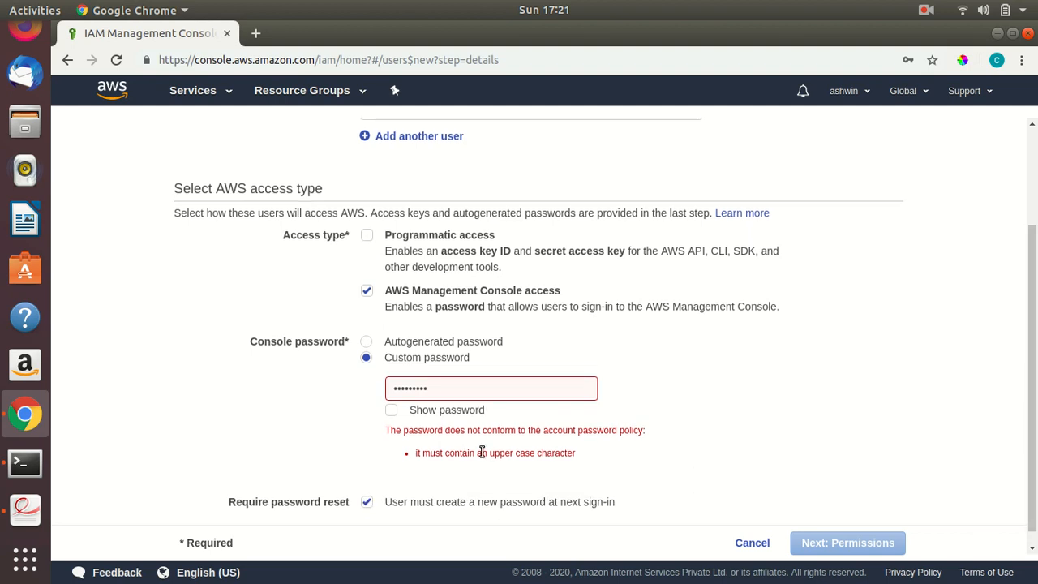
{"action": "double_click", "coordinate": [423, 387]}
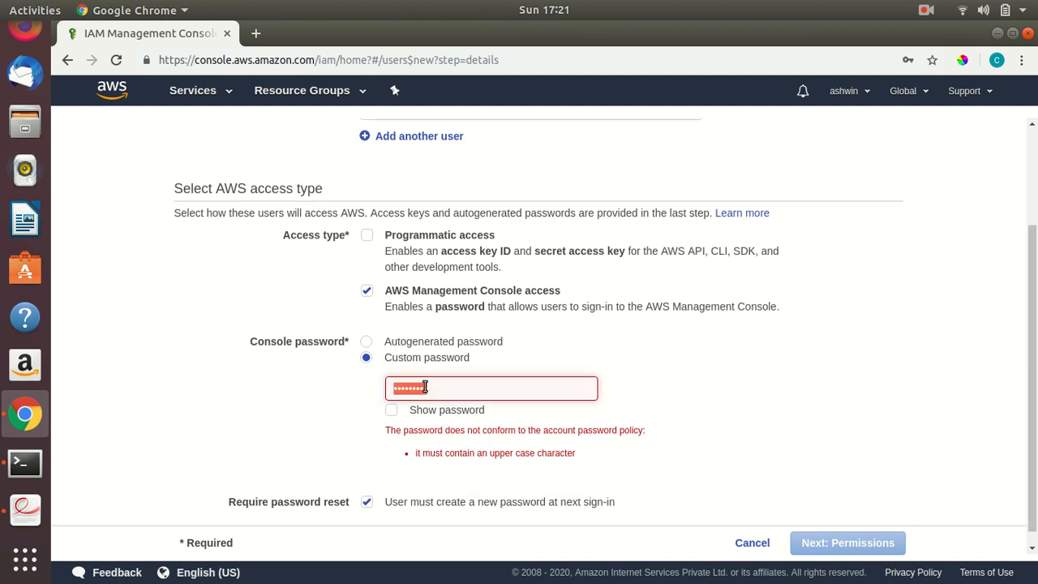
{"action": "type", "text": "P"}
{"action": "key", "text": "BackSpace"}
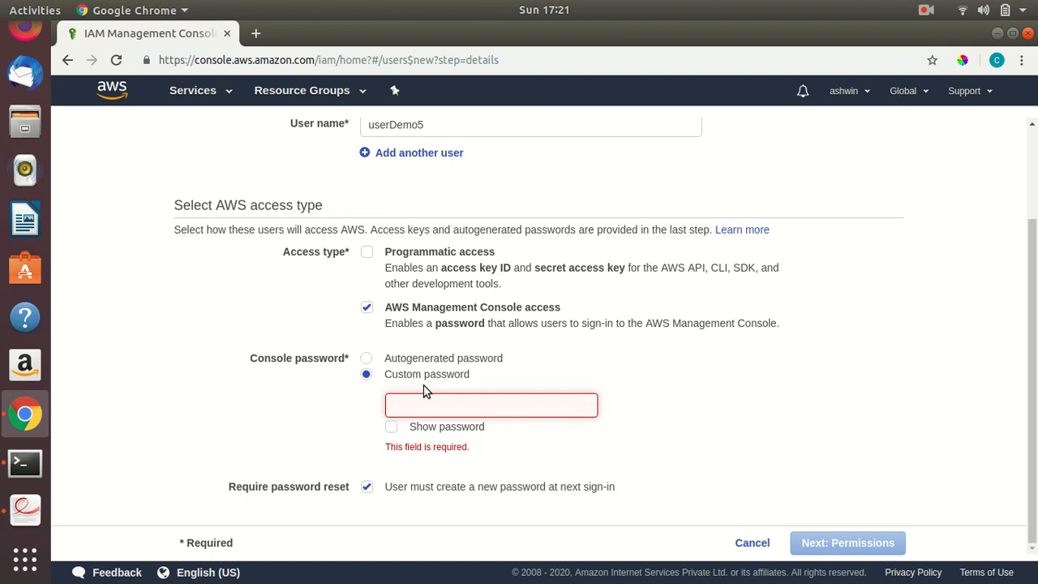
{"action": "type", "text": "•••"}
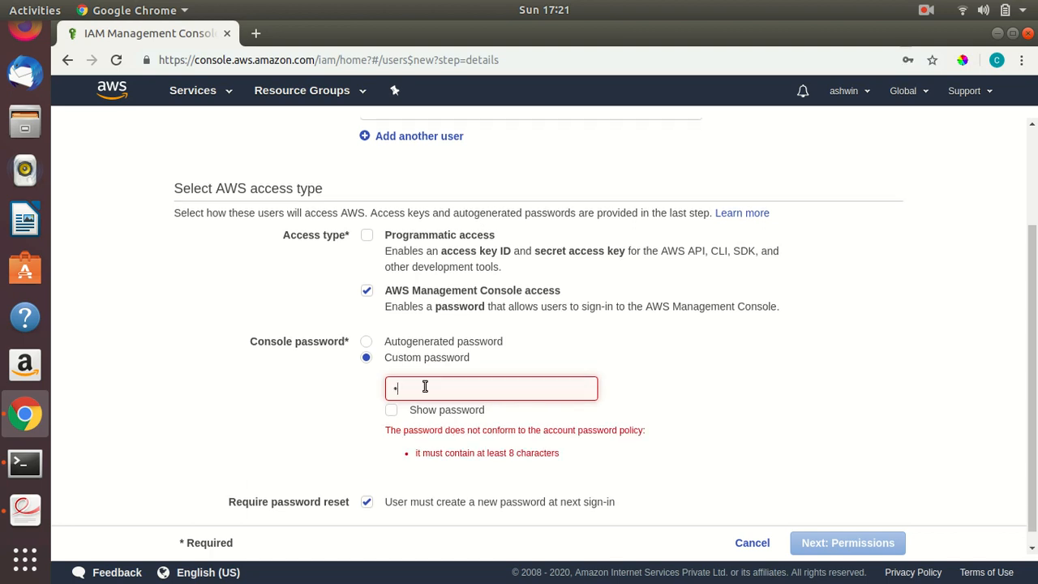
{"action": "type", "text": "•••••"}
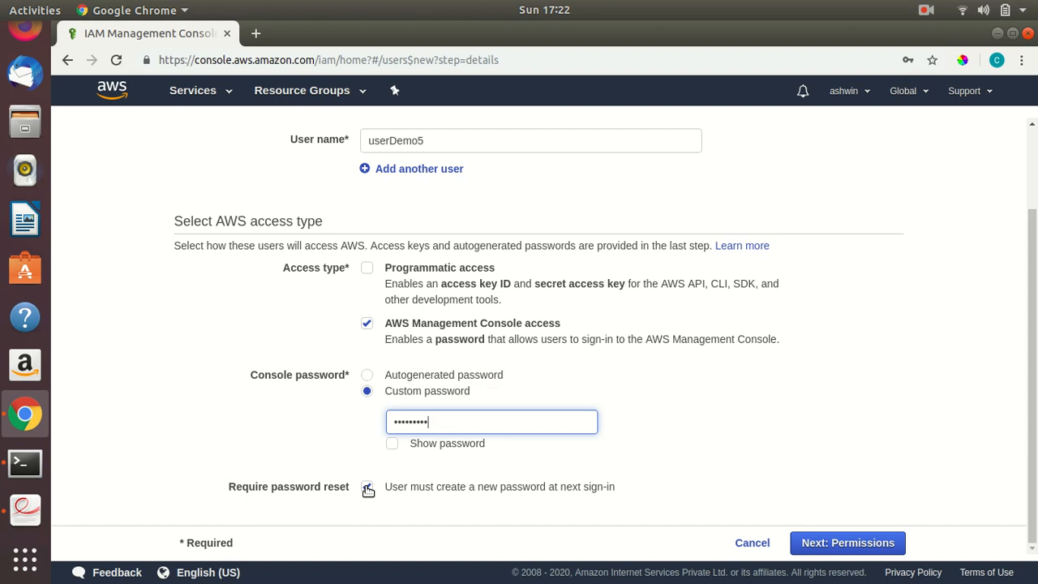
{"action": "left_click", "coordinate": [367, 488]}
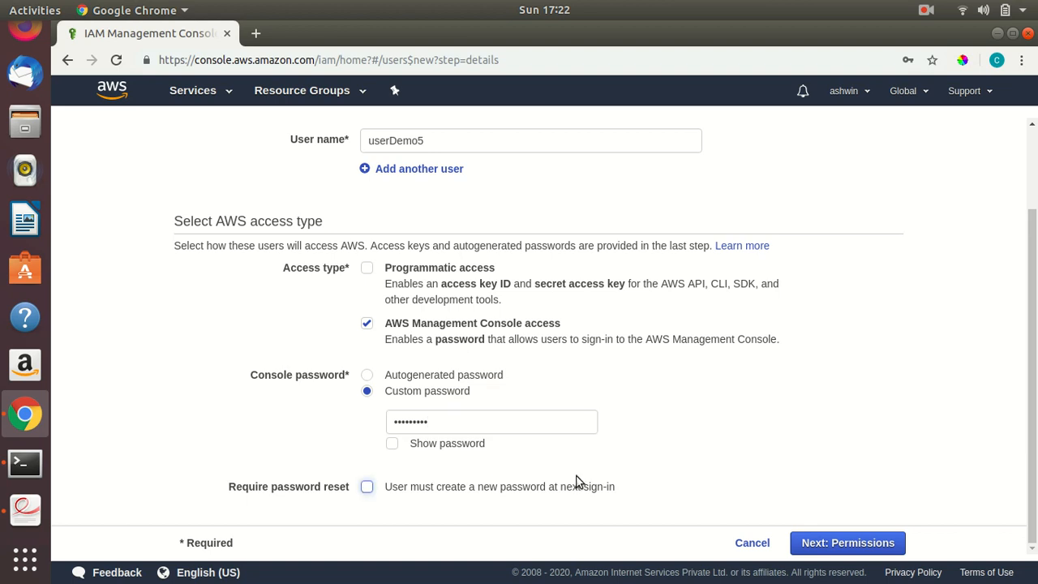
{"action": "left_click", "coordinate": [836, 542]}
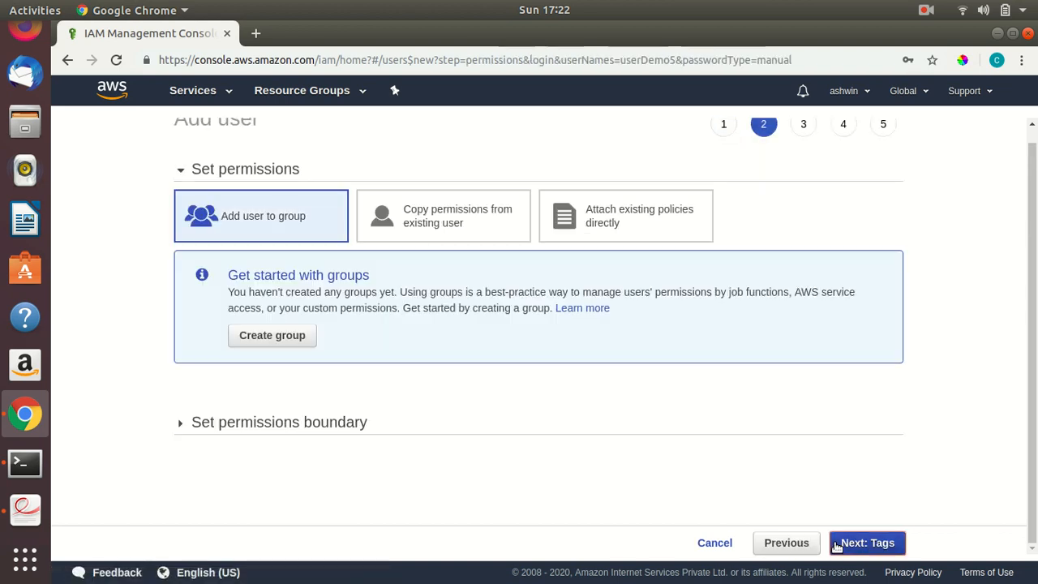
Attach the existing AdministratorAccess policy directly to the user and continue to the tags
{"action": "left_click", "coordinate": [600, 218]}
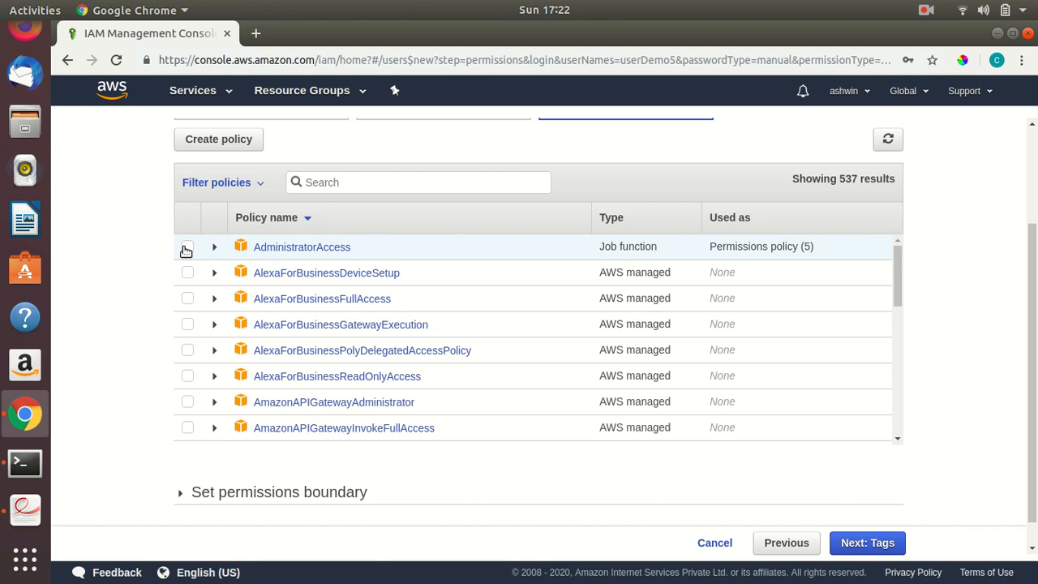
{"action": "left_click", "coordinate": [187, 249]}
{"action": "left_click", "coordinate": [856, 547]}
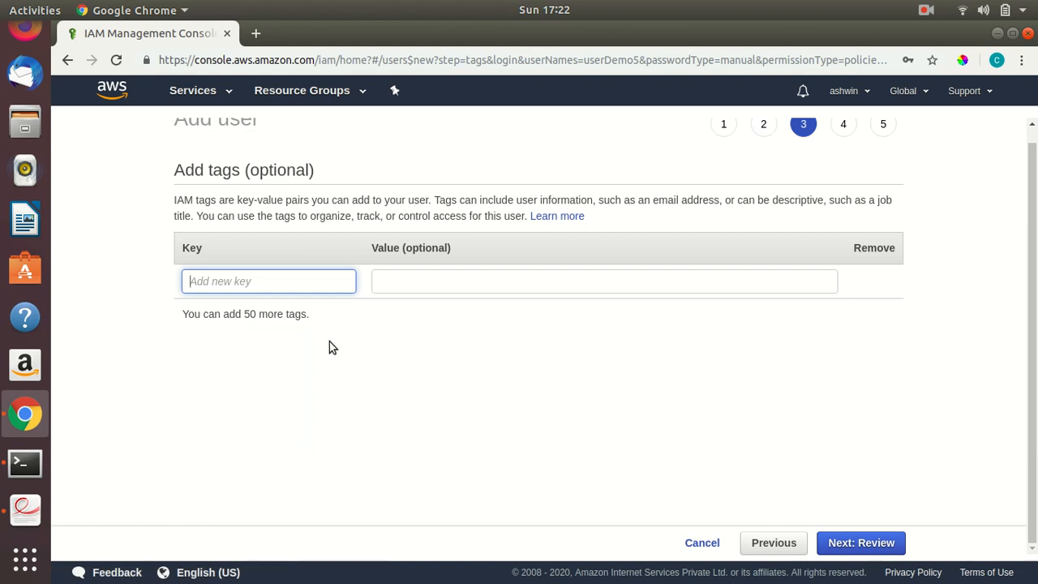
Add a tag with key name and value admin, and create the user
{"action": "left_click", "coordinate": [296, 283]}
{"action": "type", "text": "name"}
{"action": "key", "text": "Tab"}
{"action": "type", "text": "admin"}
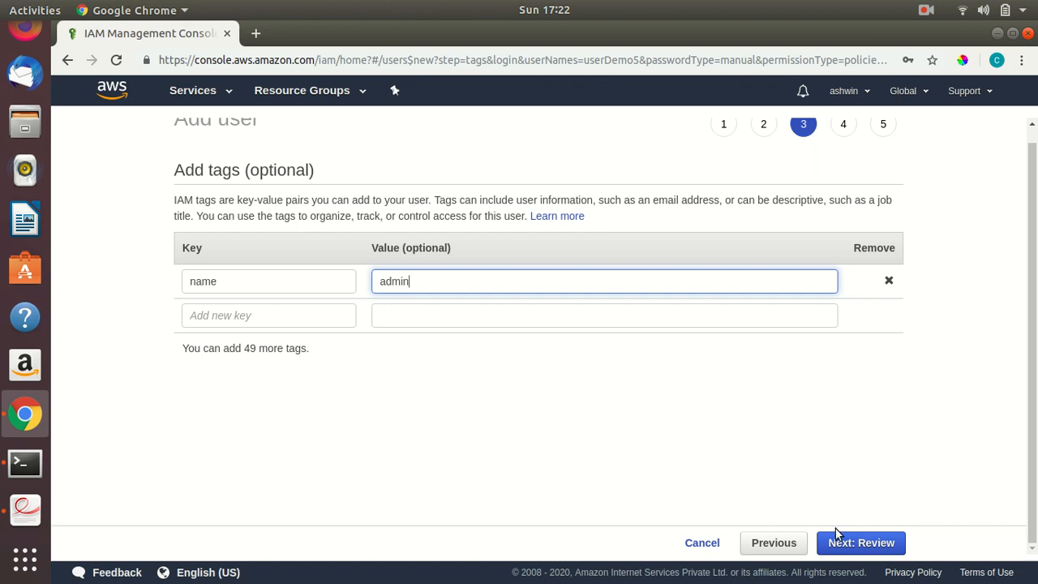
{"action": "left_click", "coordinate": [862, 547]}
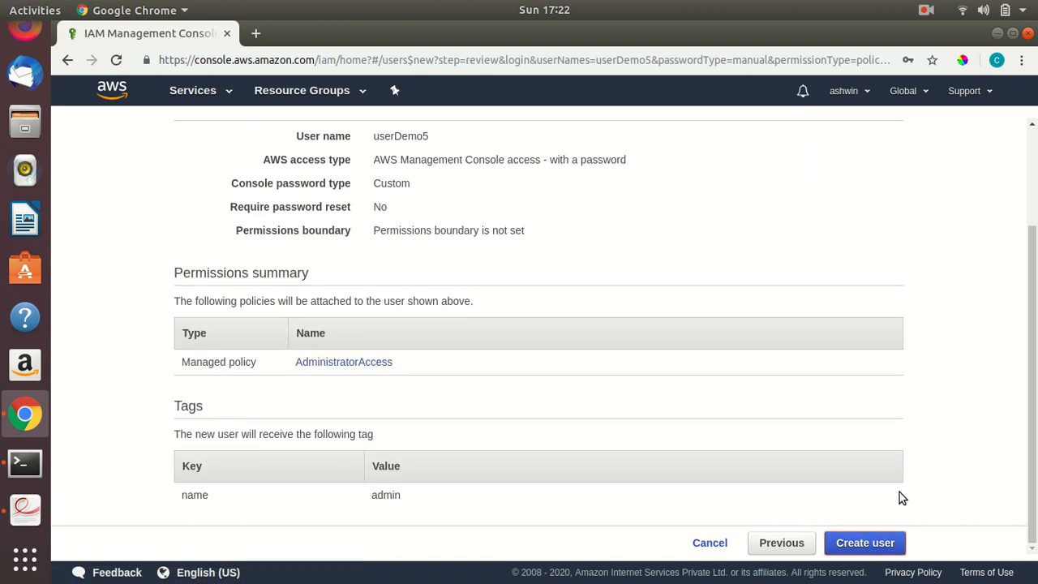
{"action": "left_click", "coordinate": [861, 545]}
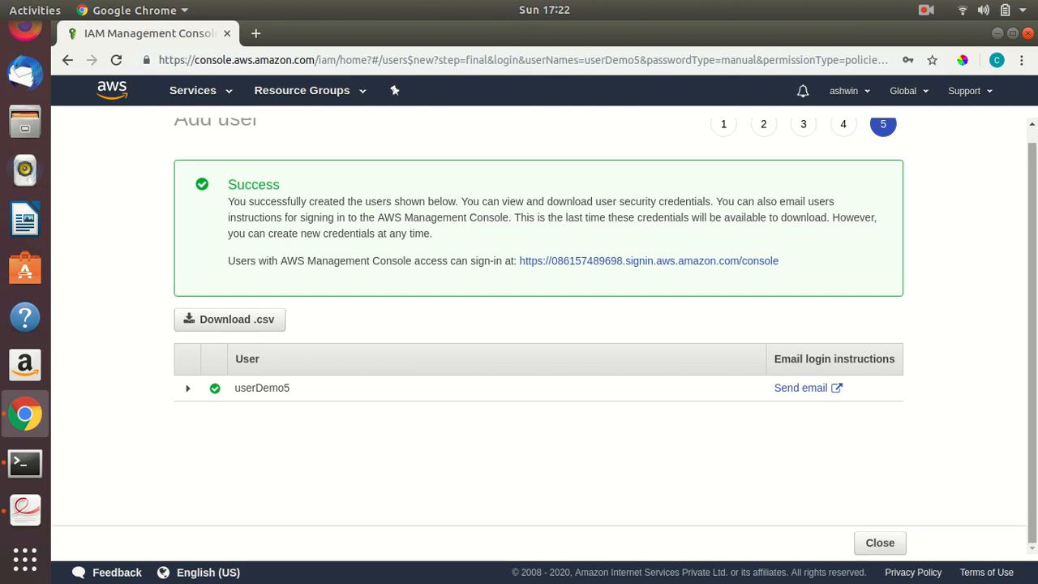
Copy the address of the console sign-in link for the new user
{"action": "right_click", "coordinate": [694, 268]}
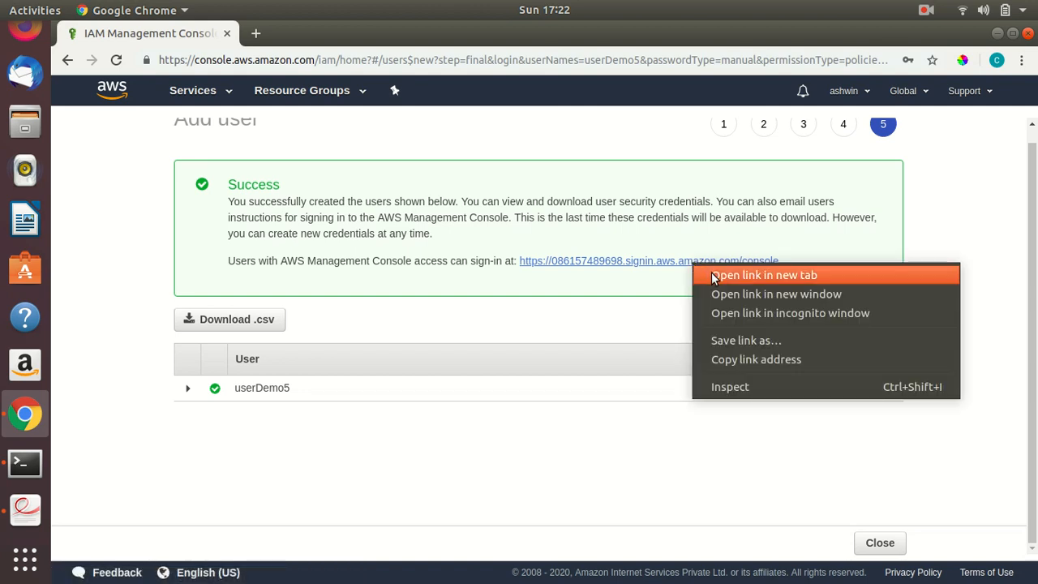
{"action": "left_click", "coordinate": [633, 279]}
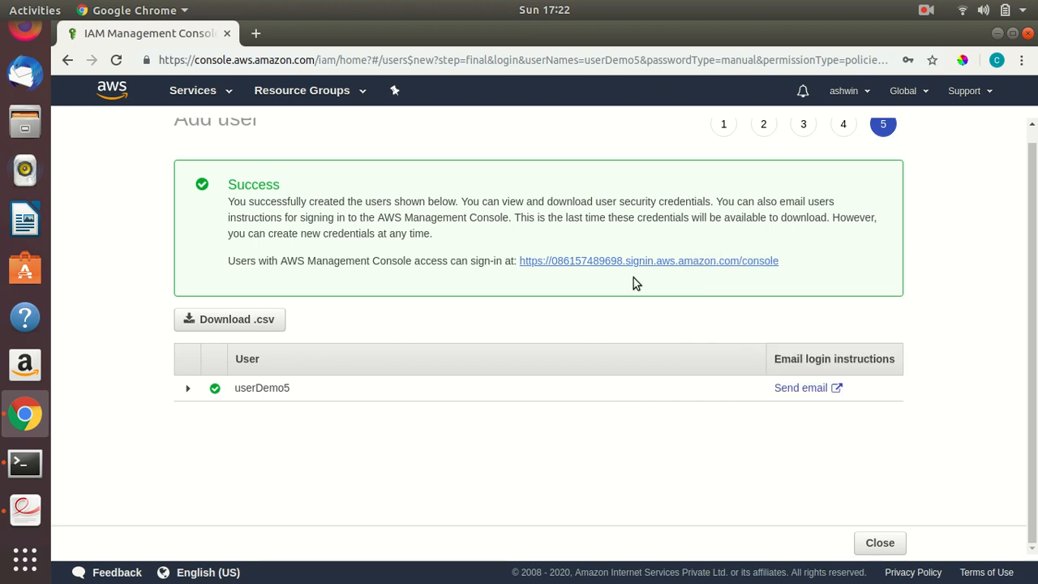
{"action": "right_click", "coordinate": [679, 264]}
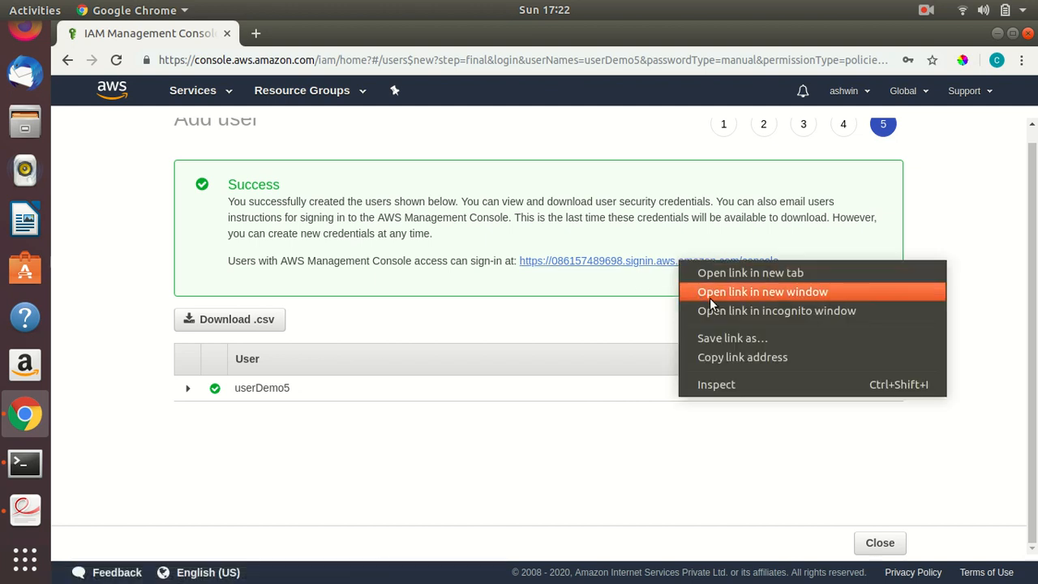
{"action": "left_click", "coordinate": [722, 358]}
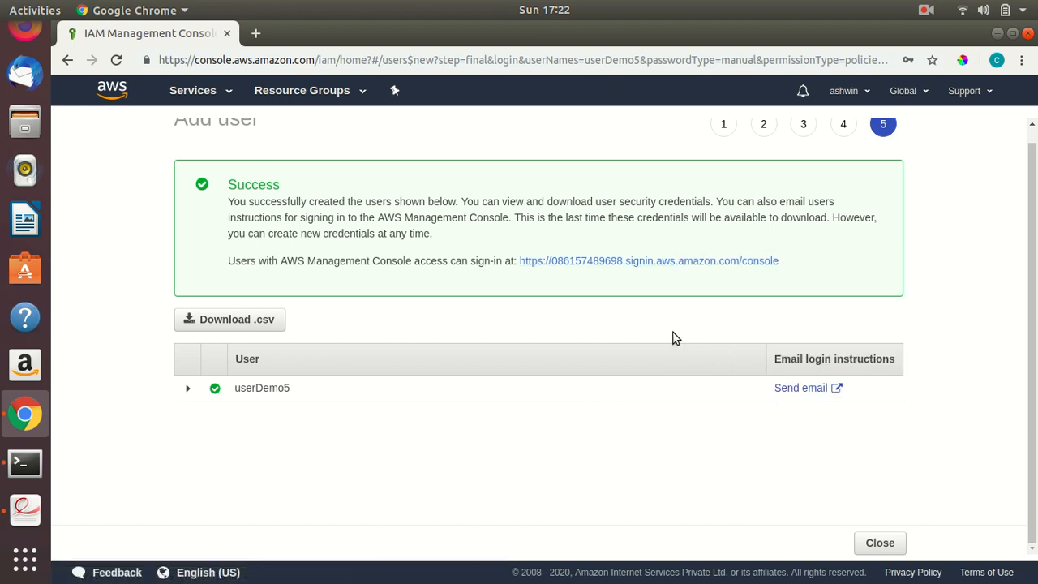
Sign out of the current AWS account
{"action": "right_click", "coordinate": [864, 96]}
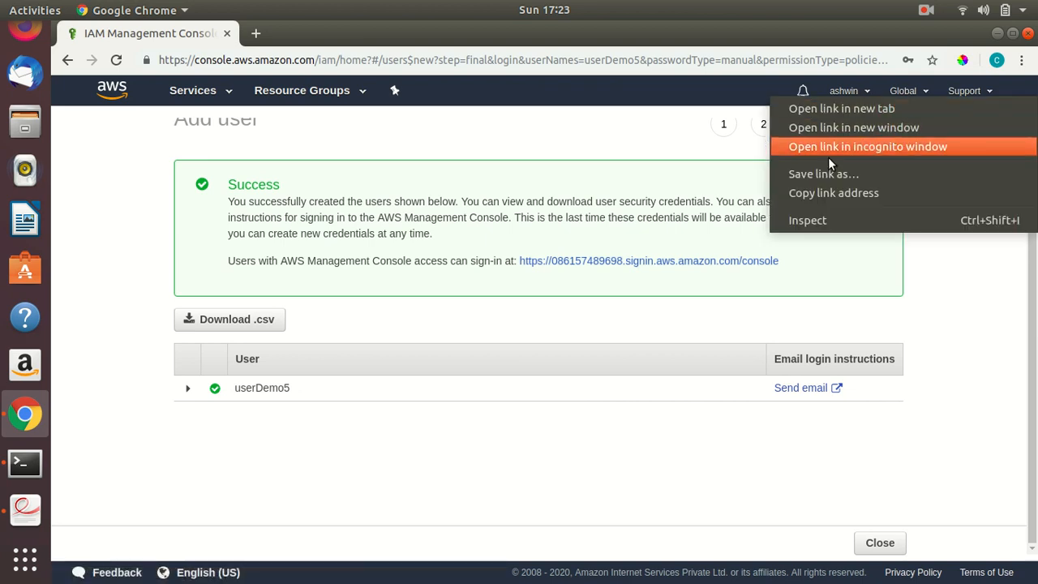
{"action": "left_click", "coordinate": [729, 166]}
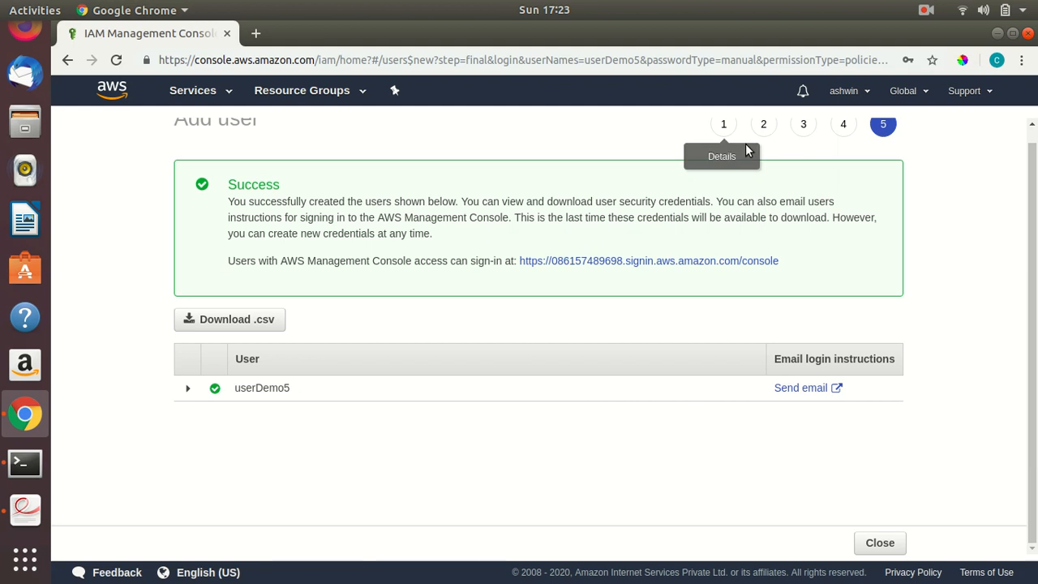
{"action": "left_click", "coordinate": [853, 92]}
{"action": "left_click", "coordinate": [774, 279]}
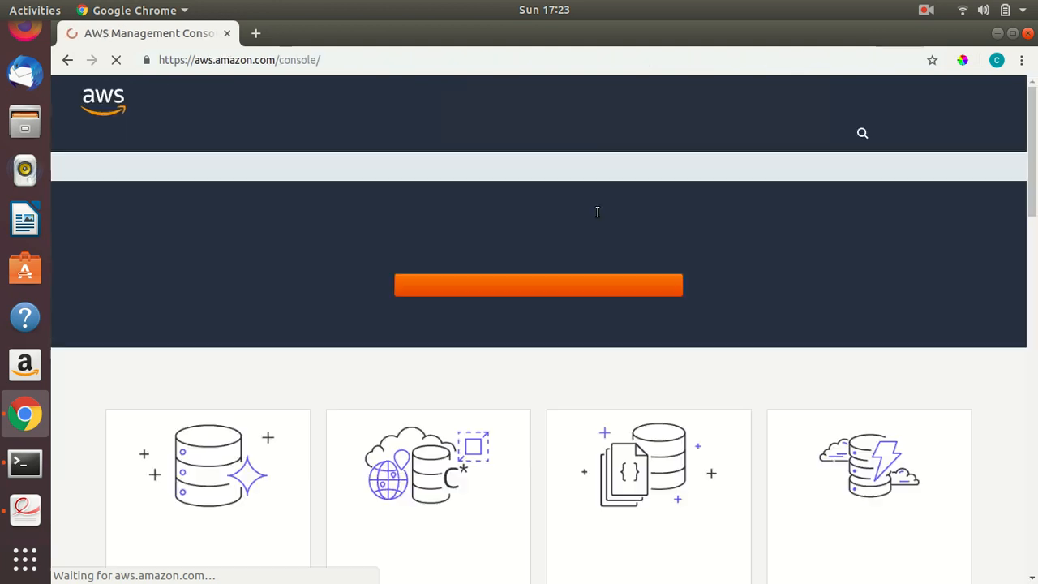
Open the copied console sign-in address in the browser
{"action": "left_click", "coordinate": [293, 60]}
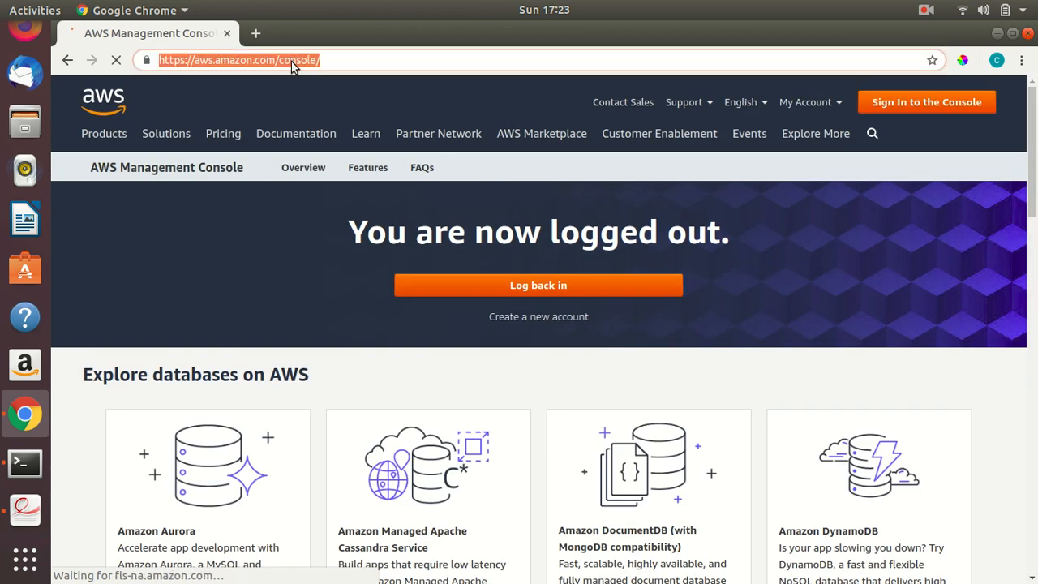
{"action": "key", "text": "ctrl+v"}
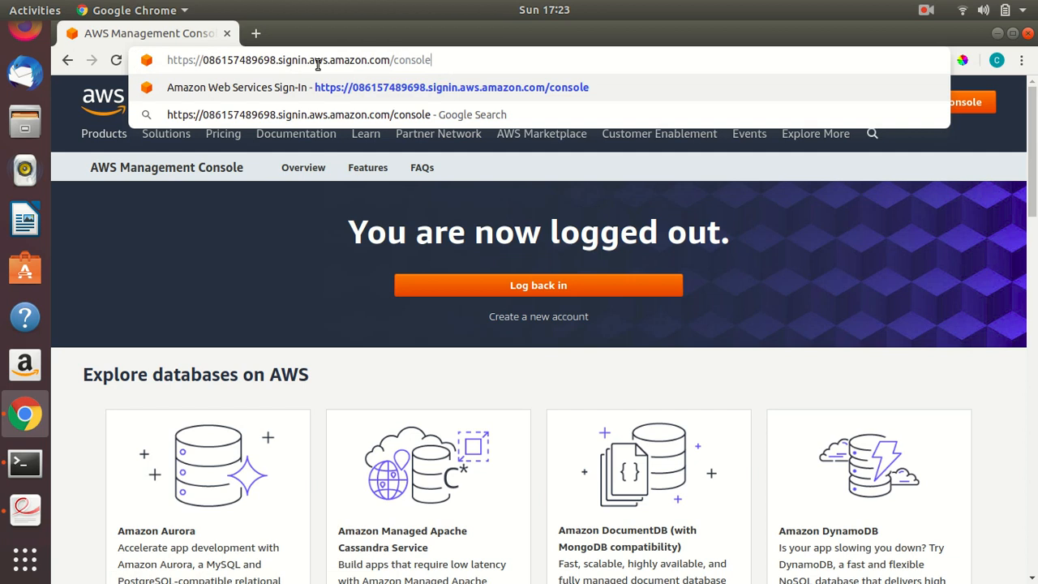
{"action": "key", "text": "Return"}
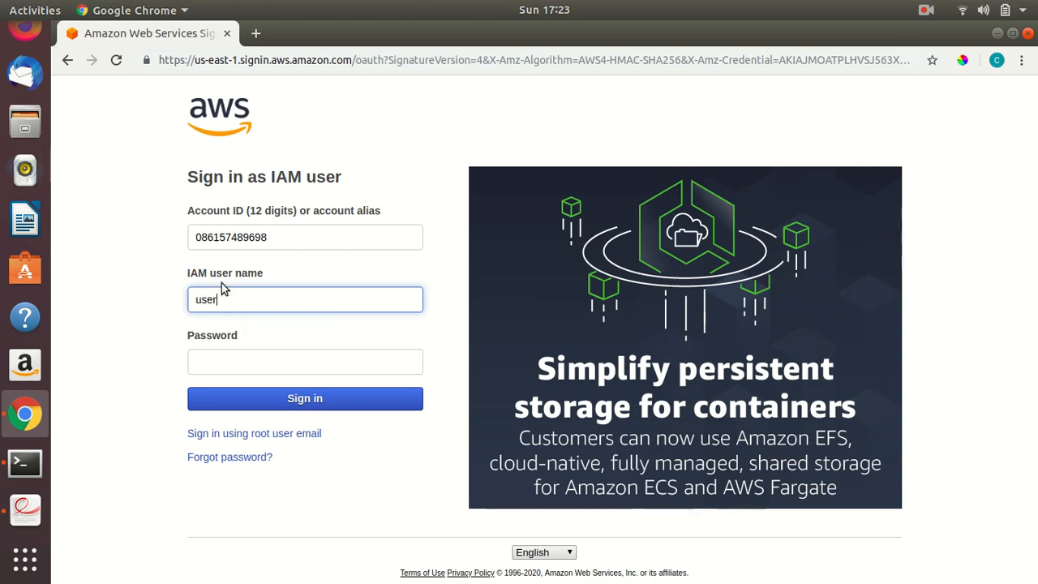
Sign in as the IAM user userDemo5 with the account password
{"action": "type", "text": "emo5"}
{"action": "key", "text": "Tab"}
{"action": "type", "text": "••••"}
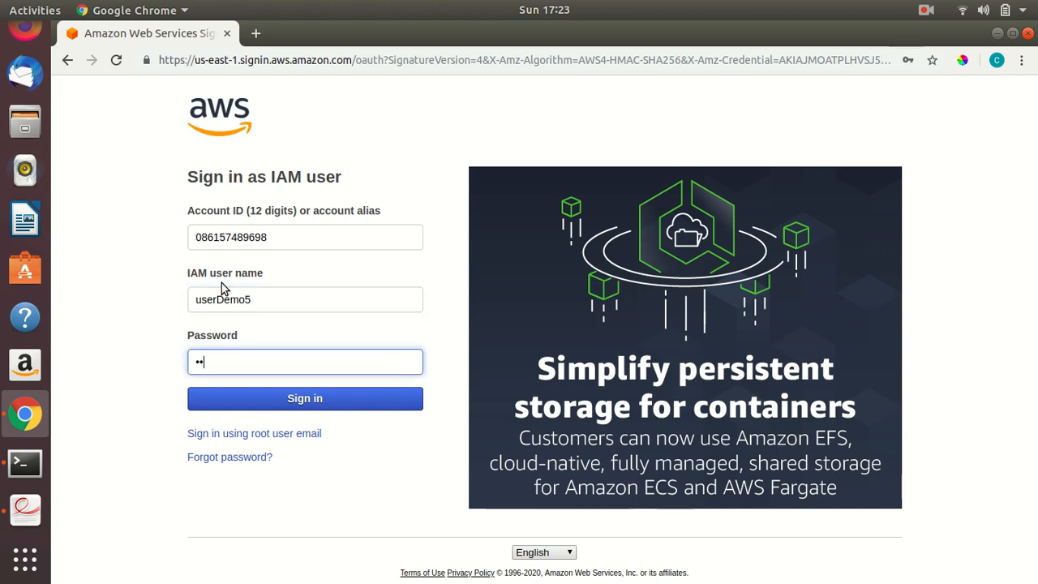
{"action": "type", "text": "•••••"}
{"action": "left_click", "coordinate": [306, 399]}
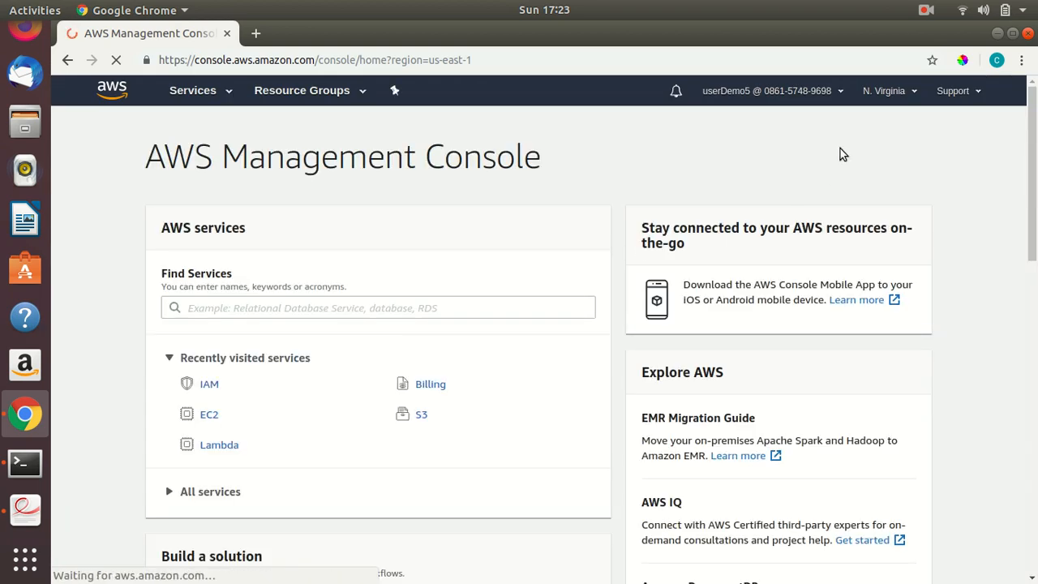
Open the My Security Credentials page for the signed-in IAM user
{"action": "left_click", "coordinate": [842, 93]}
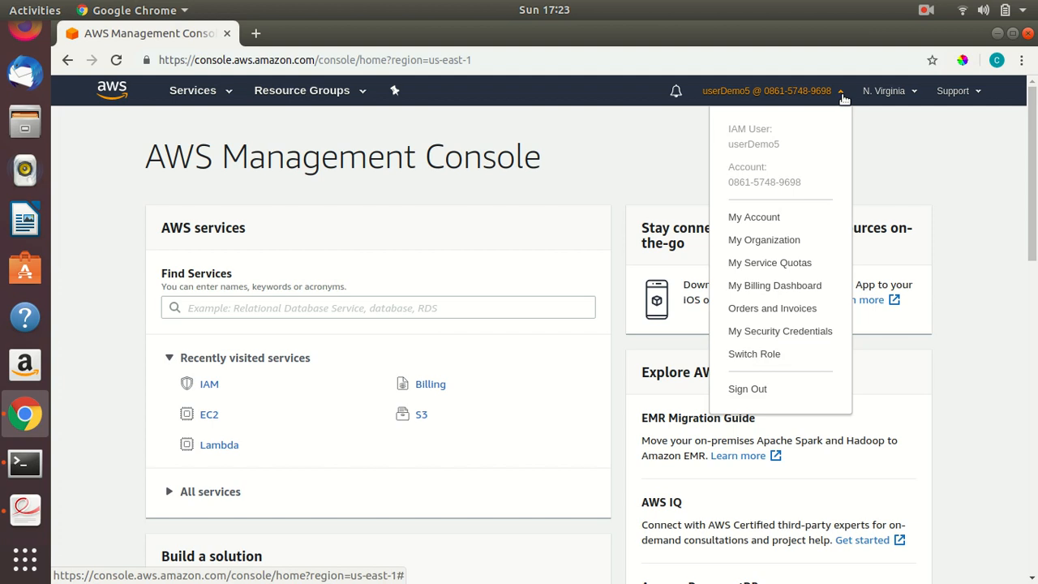
{"action": "left_click", "coordinate": [787, 332]}
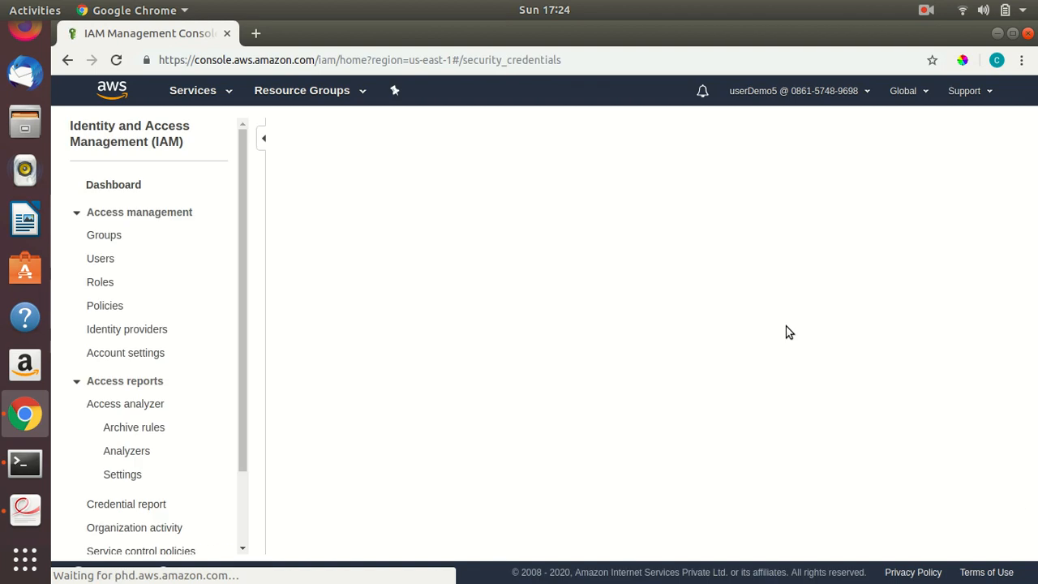
Start assigning a virtual MFA device to the signed-in user and reveal its QR code for scanning
{"action": "left_click_drag", "start_coordinate": [1034, 210], "coordinate": [1024, 382]}
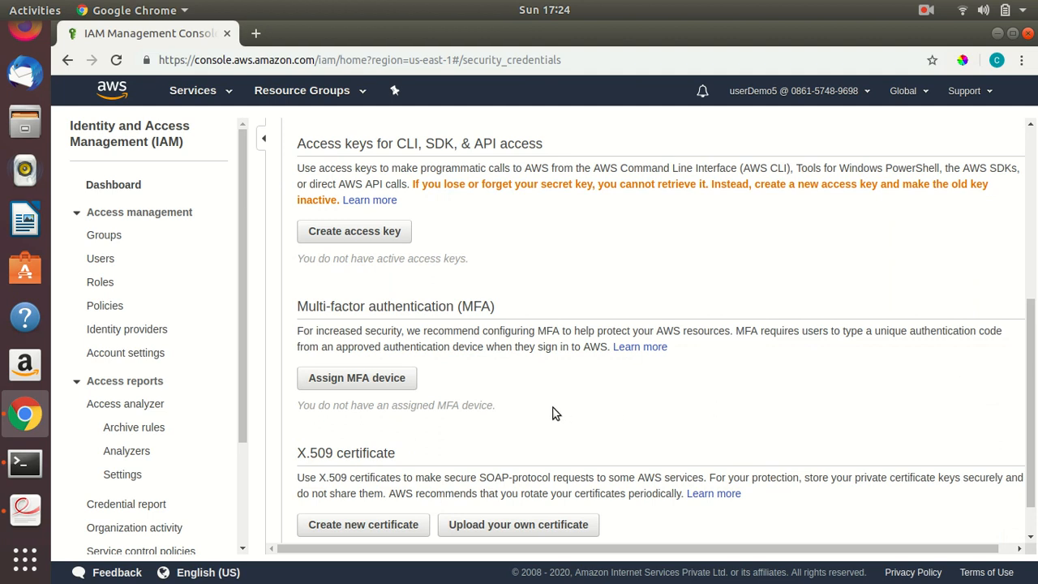
{"action": "left_click", "coordinate": [364, 384]}
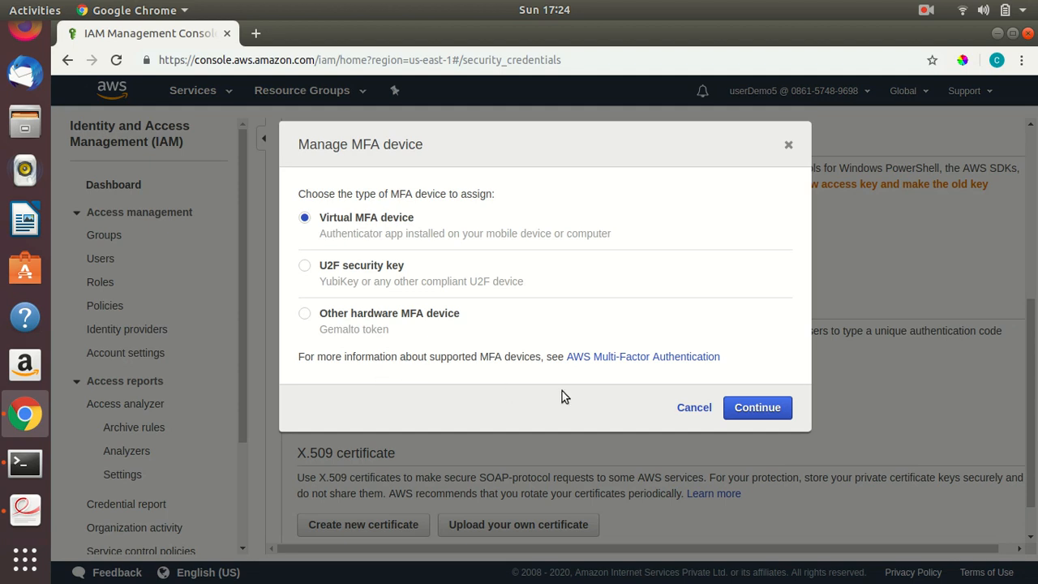
{"action": "left_click", "coordinate": [752, 412]}
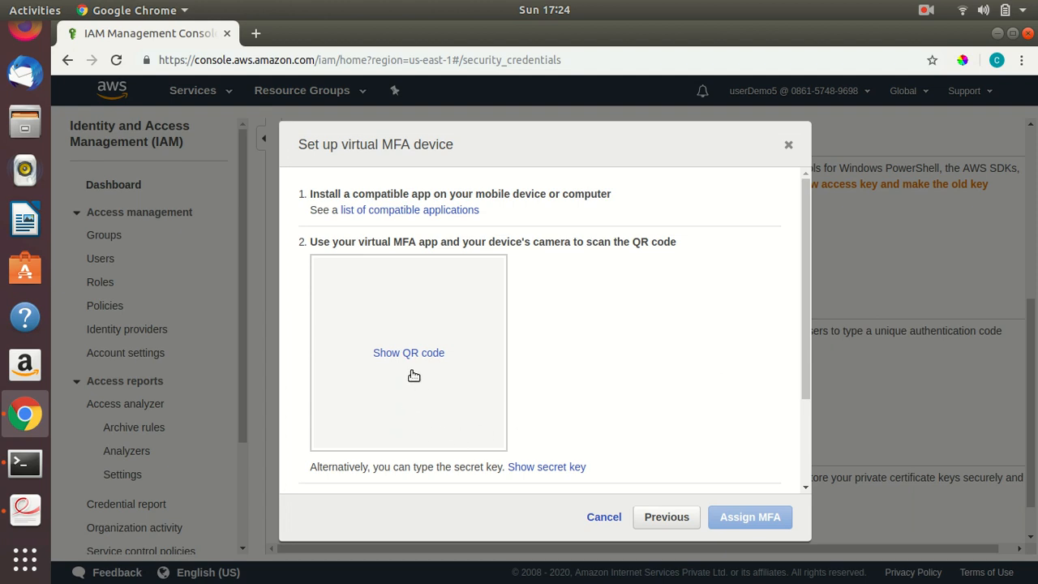
{"action": "scroll", "coordinate": [412, 373], "scroll_direction": "down", "scroll_amount": 1}
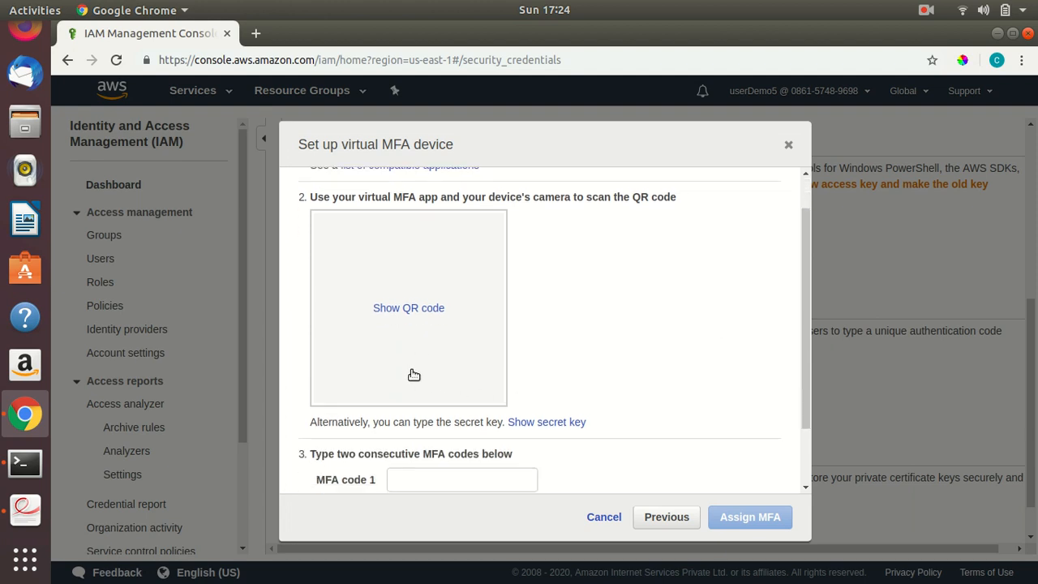
{"action": "left_click", "coordinate": [410, 309]}
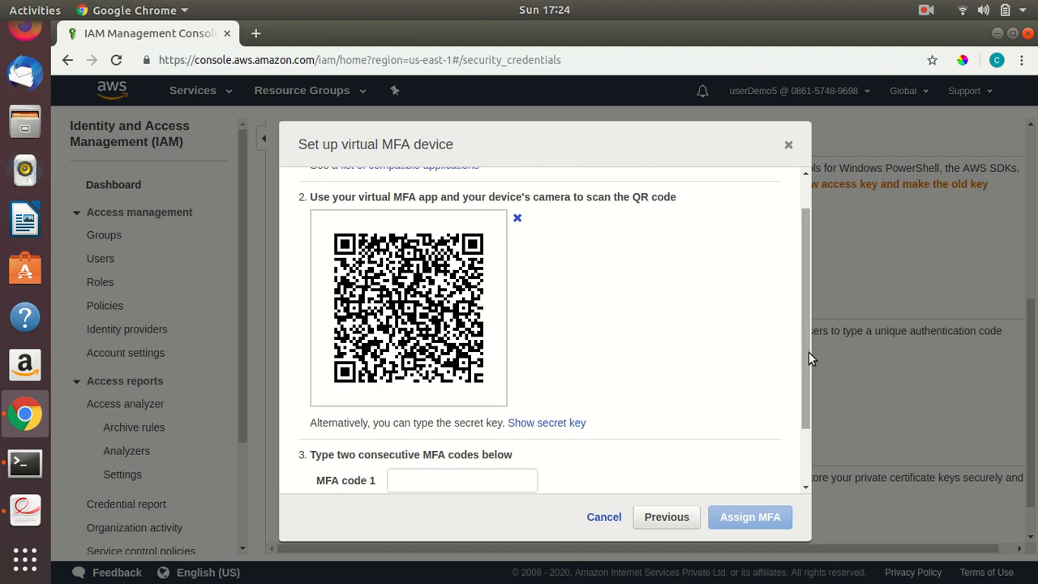
Enter two consecutive MFA codes from the authenticator app, assign the virtual MFA device and close the setup dialog
{"action": "left_click_drag", "start_coordinate": [808, 352], "coordinate": [810, 447]}
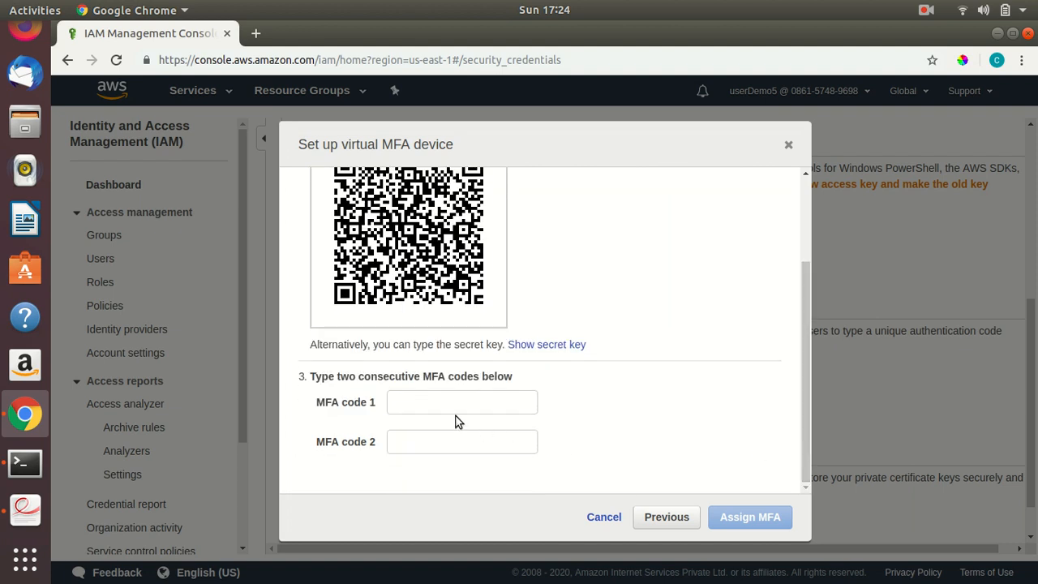
{"action": "left_click", "coordinate": [434, 403]}
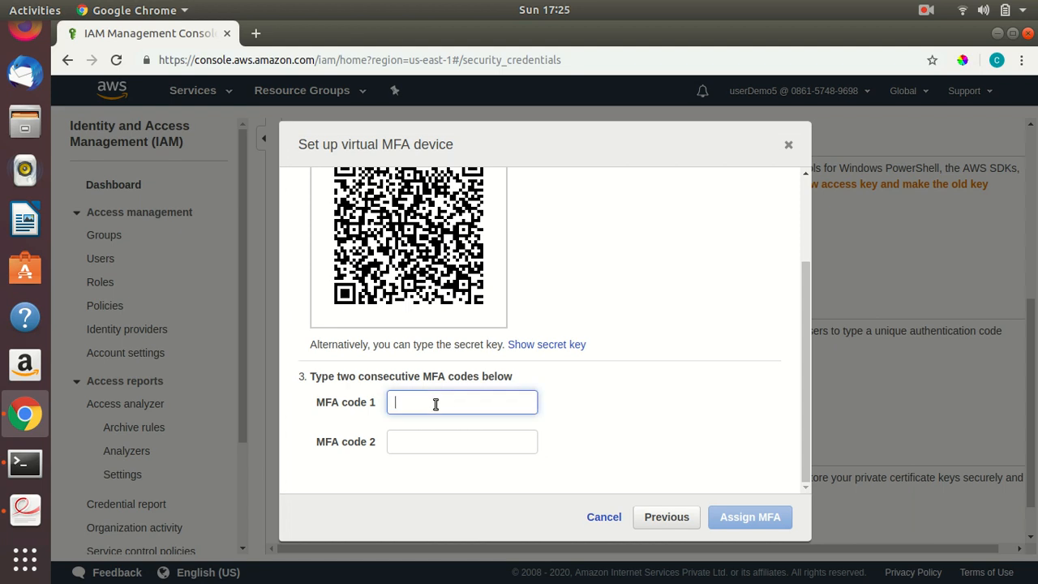
{"action": "left_click", "coordinate": [407, 446]}
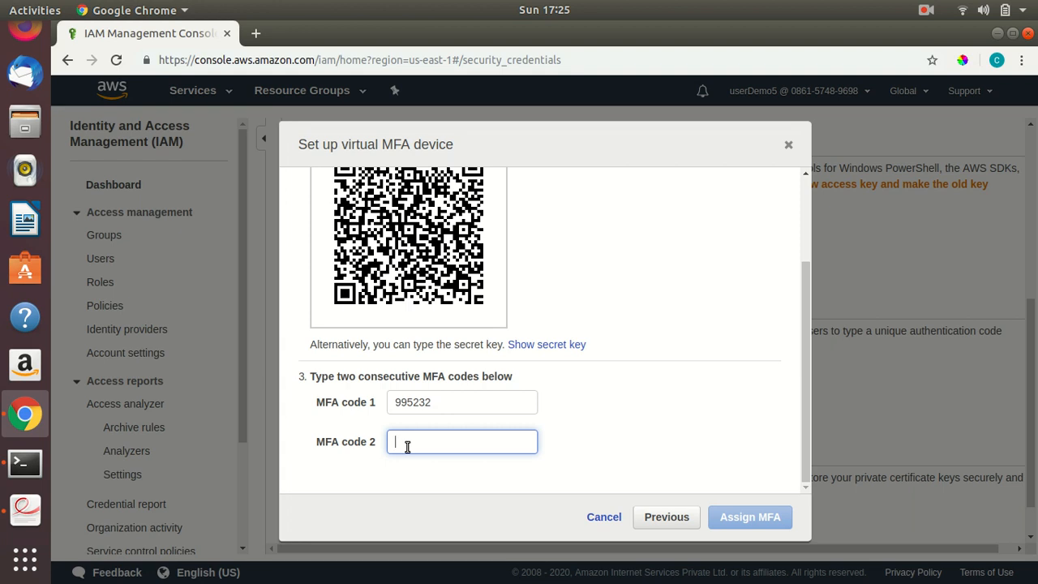
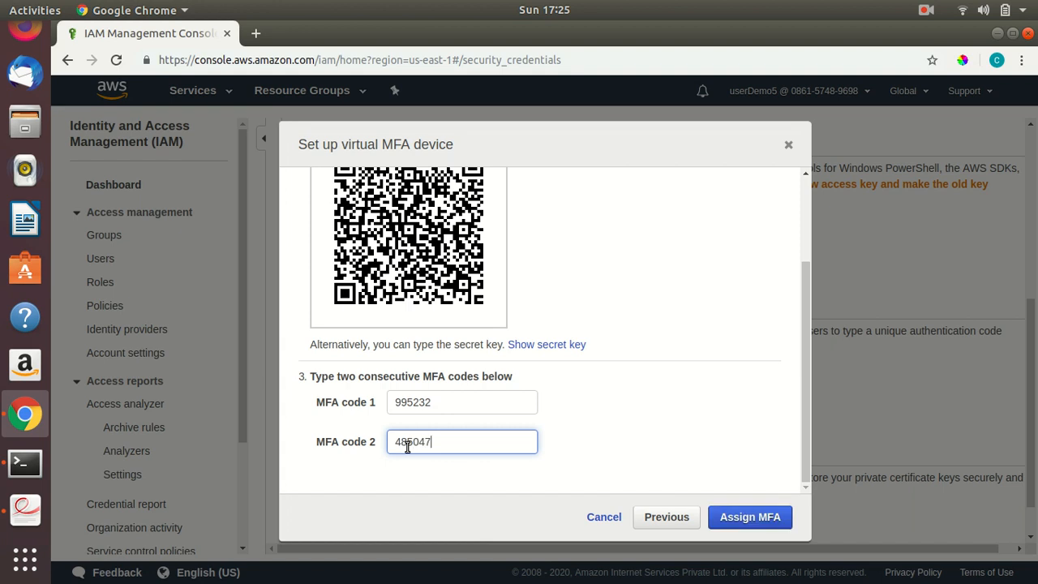
{"action": "left_click", "coordinate": [745, 519]}
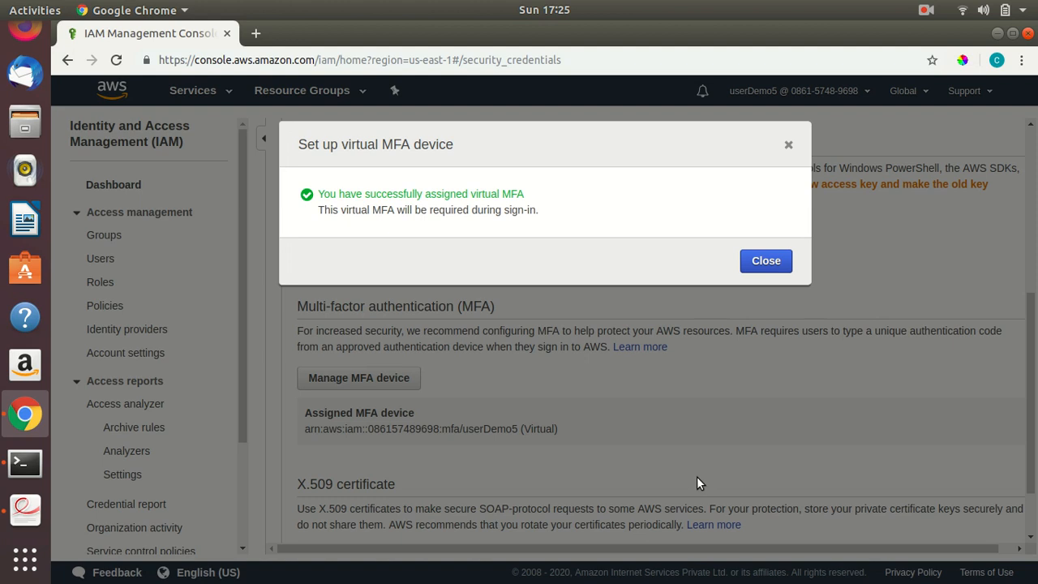
{"action": "left_click", "coordinate": [765, 261]}
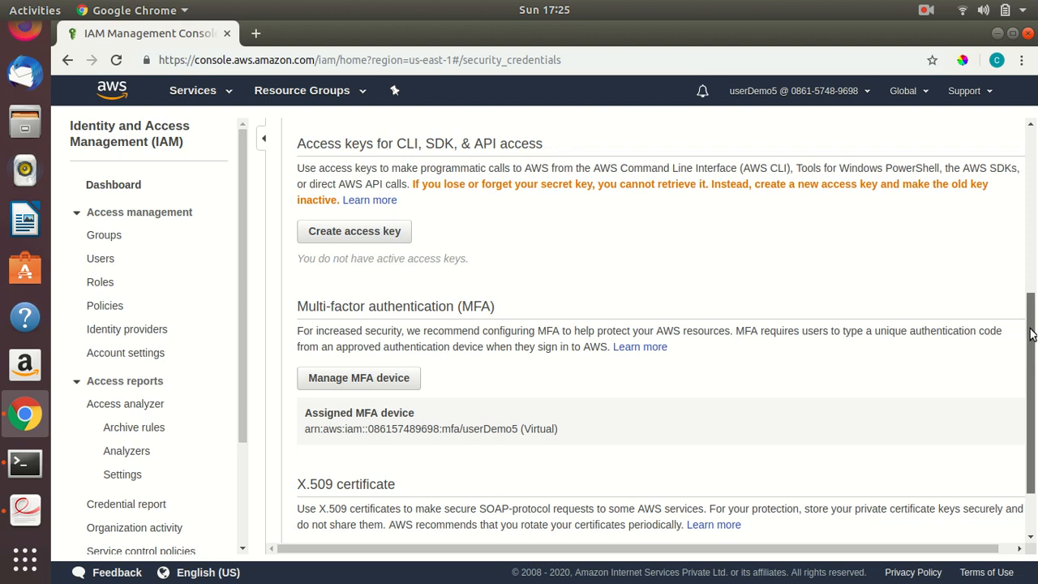
Sign out of the userDemo5 session and reopen the copied console sign-in address
{"action": "left_click_drag", "start_coordinate": [1029, 332], "coordinate": [1029, 167]}
{"action": "left_click", "coordinate": [862, 103]}
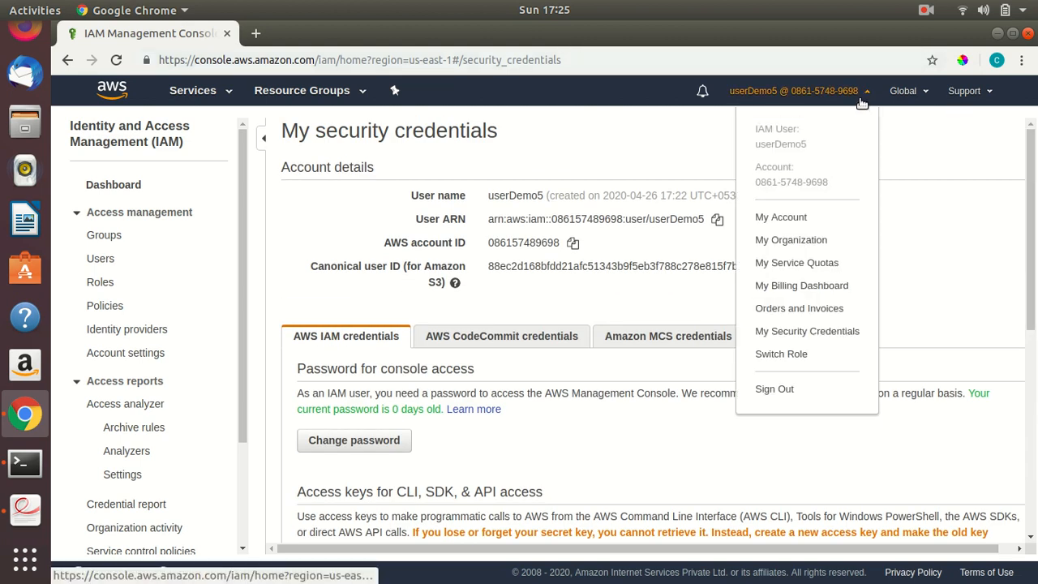
{"action": "left_click", "coordinate": [785, 390]}
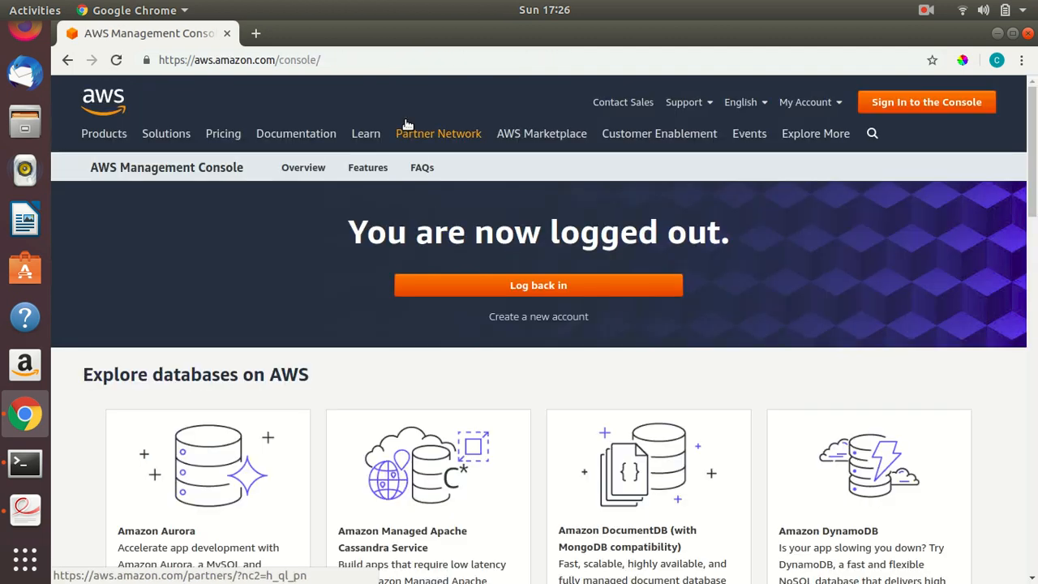
{"action": "left_click", "coordinate": [338, 60]}
{"action": "type", "text": "https://086157489698.signin.aws.amazon.com/console"}
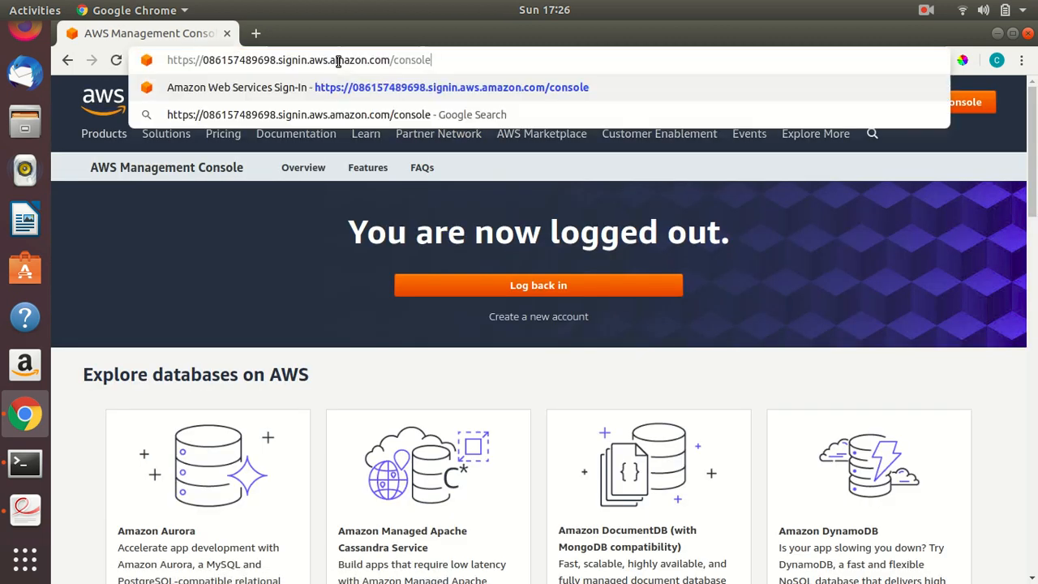
{"action": "key", "text": "Return"}
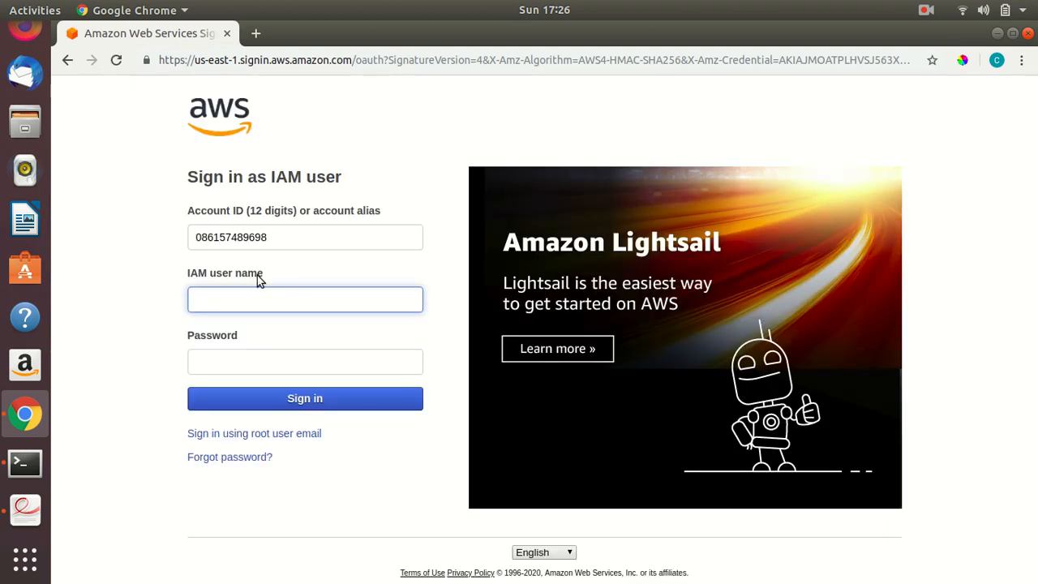
Enter the IAM user name userDemo5 and the account password, and submit the sign-in form
{"action": "type", "text": "userDemo5"}
{"action": "key", "text": "Tab"}
{"action": "type", "text": "********"}
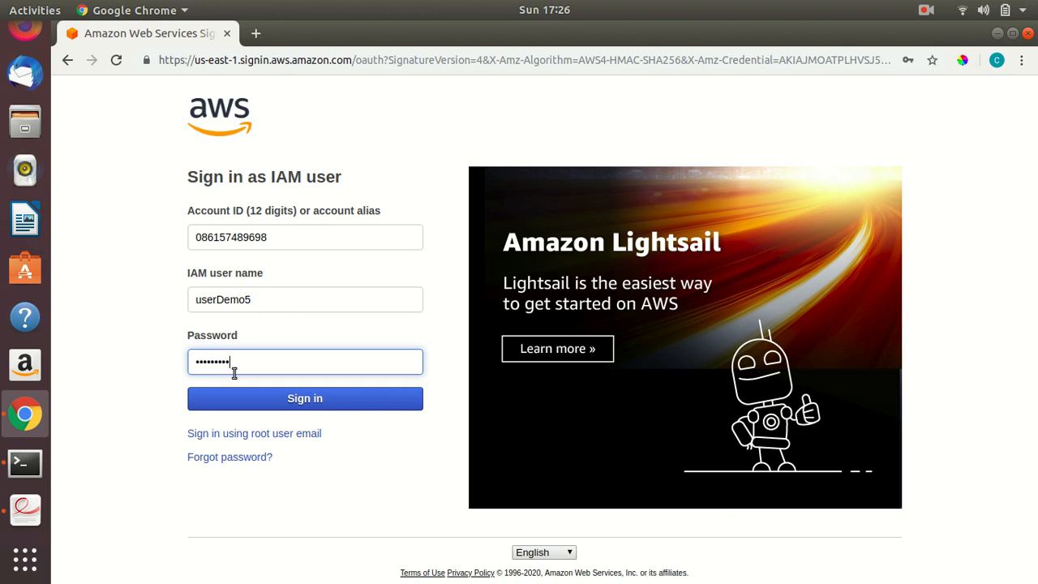
{"action": "left_click", "coordinate": [279, 408]}
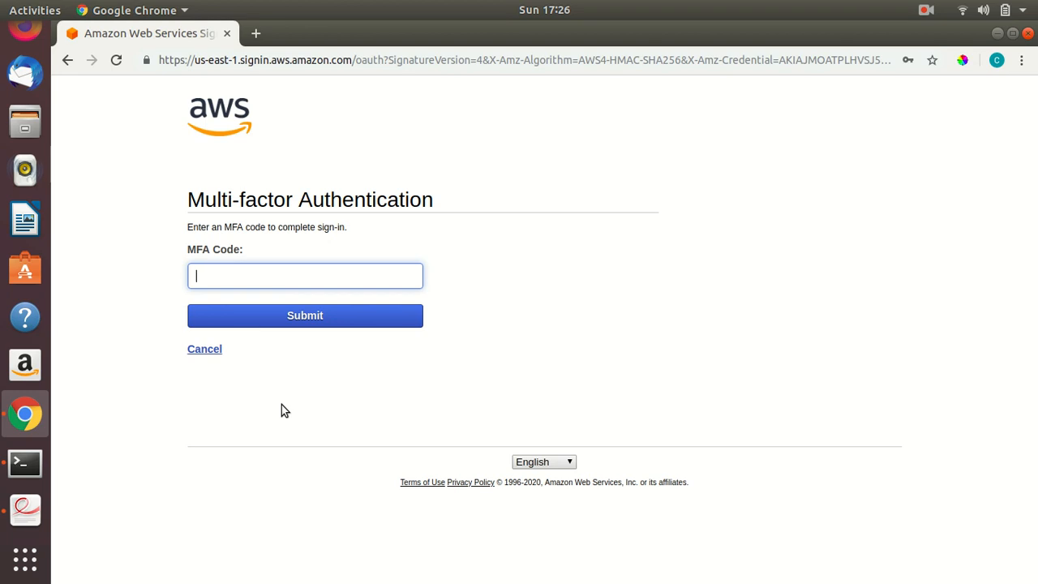
Complete the multi-factor authentication by submitting the current MFA code from the authenticator app
{"action": "left_click", "coordinate": [308, 317]}
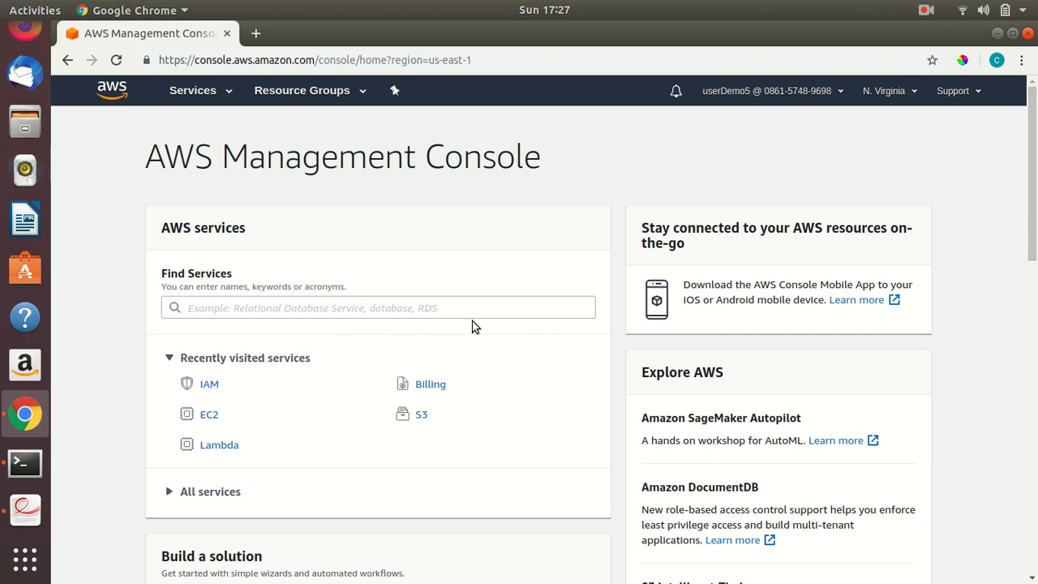
Sign out of the AWS Management Console
{"action": "left_click", "coordinate": [827, 93]}
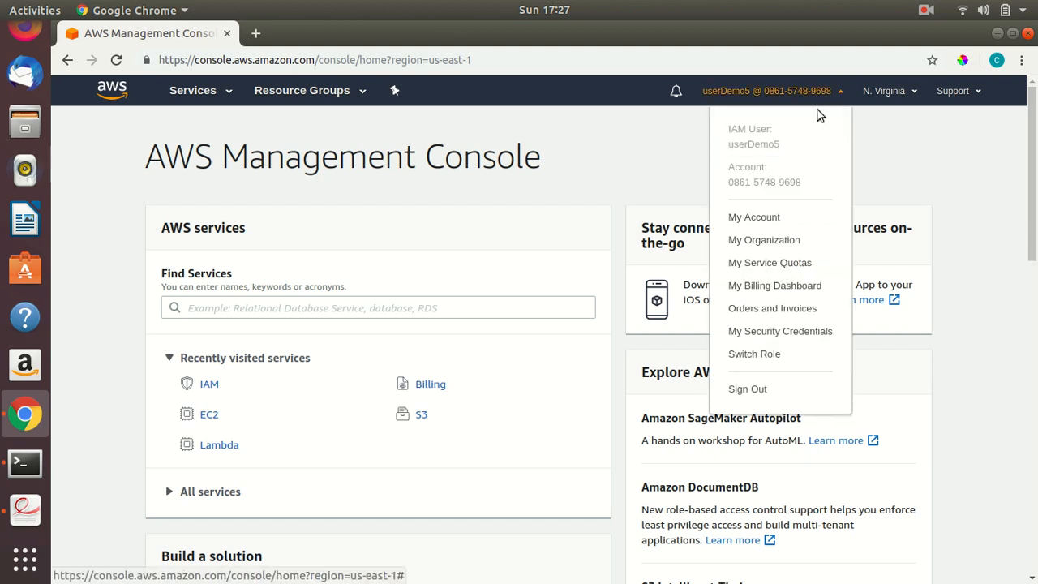
{"action": "left_click", "coordinate": [754, 389]}
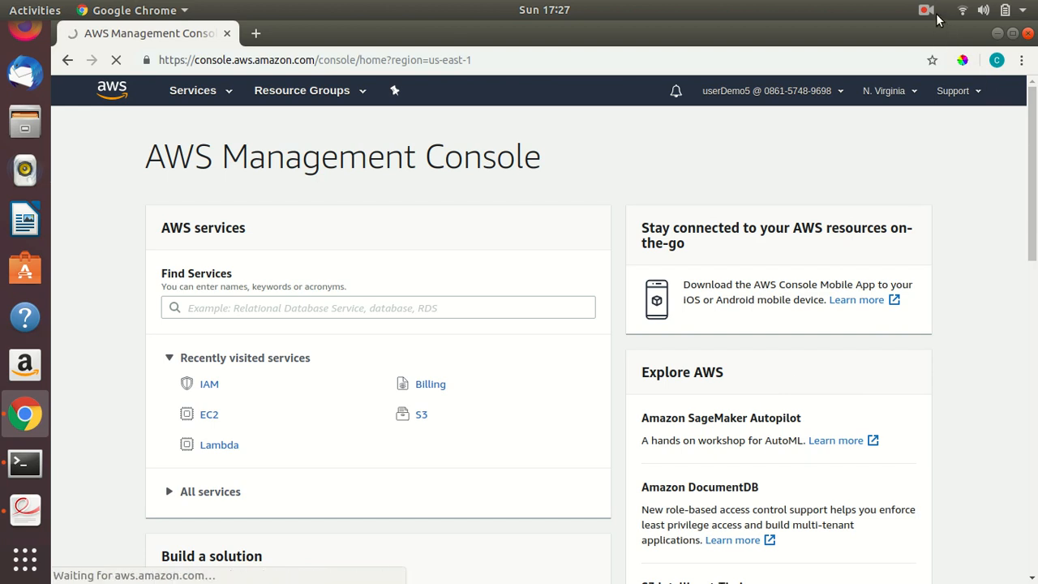